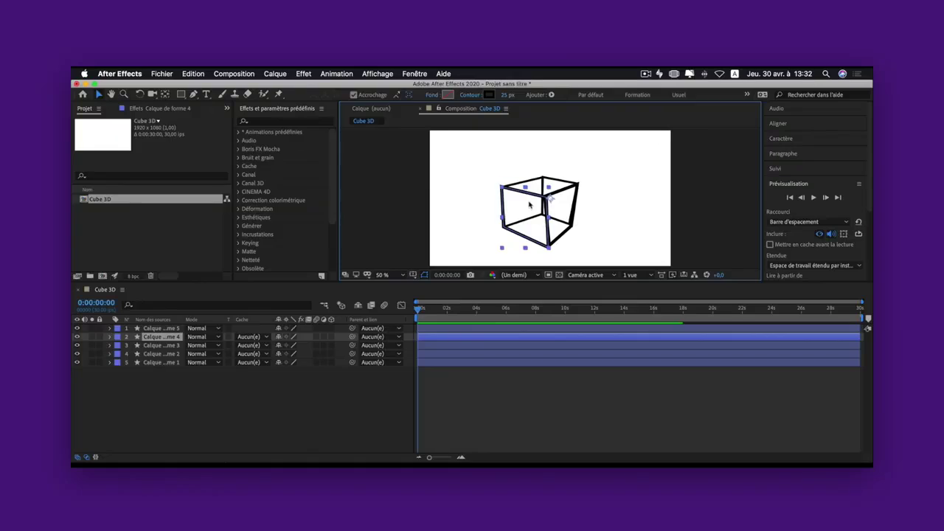
Step: Display the anchor point property of the selected shape layer in the wireframe cube composition
{"action": "key", "text": "a"}
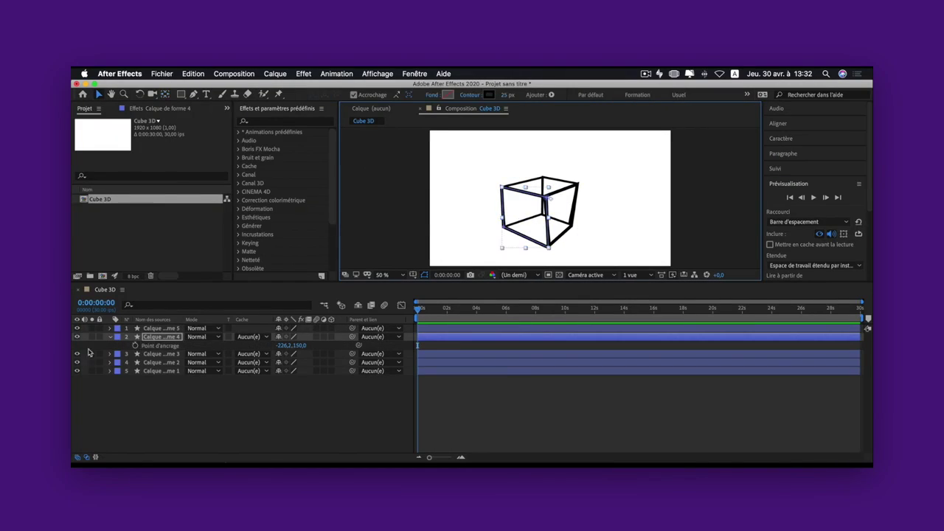
{"action": "key", "text": "a"}
{"action": "key", "text": "super+a"}
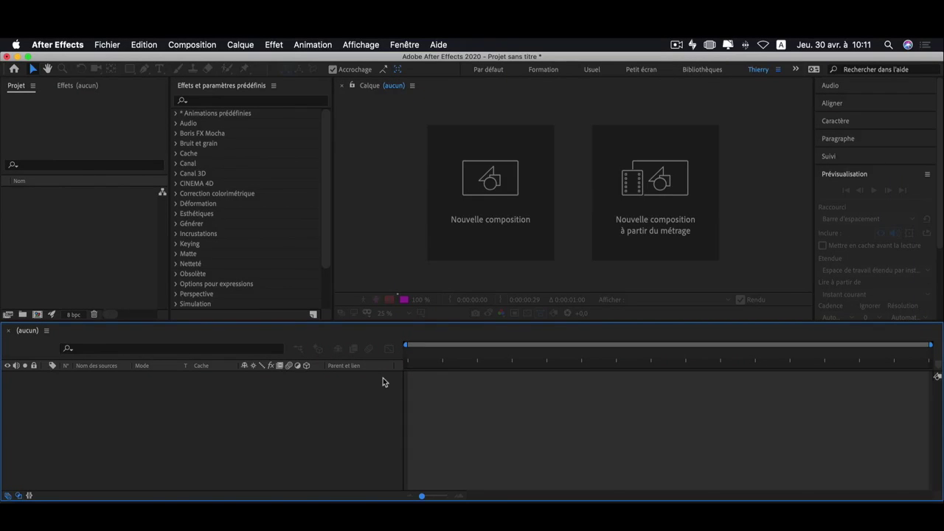
Step: Create a composition named Cube 3D with a white (FFFFFF) background
{"action": "left_click", "coordinate": [540, 190]}
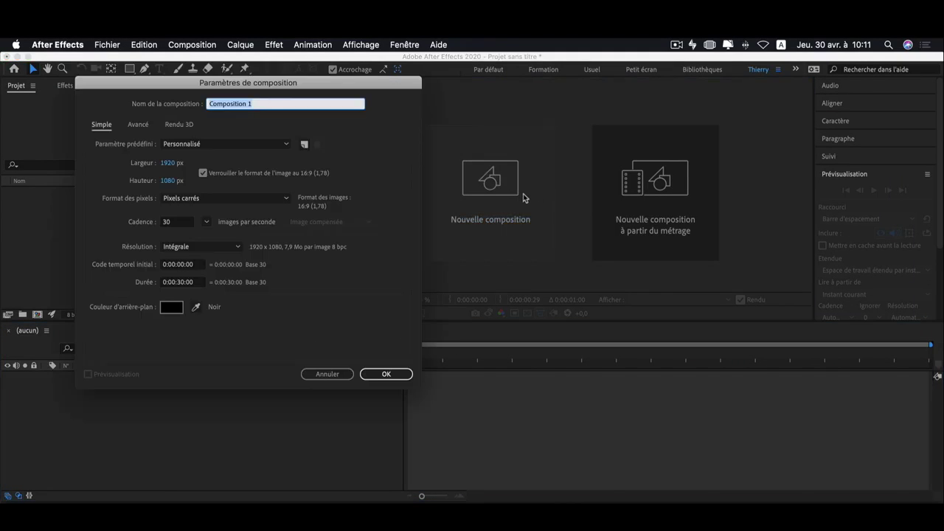
{"action": "type", "text": "Cube 3D"}
{"action": "left_click", "coordinate": [172, 308]}
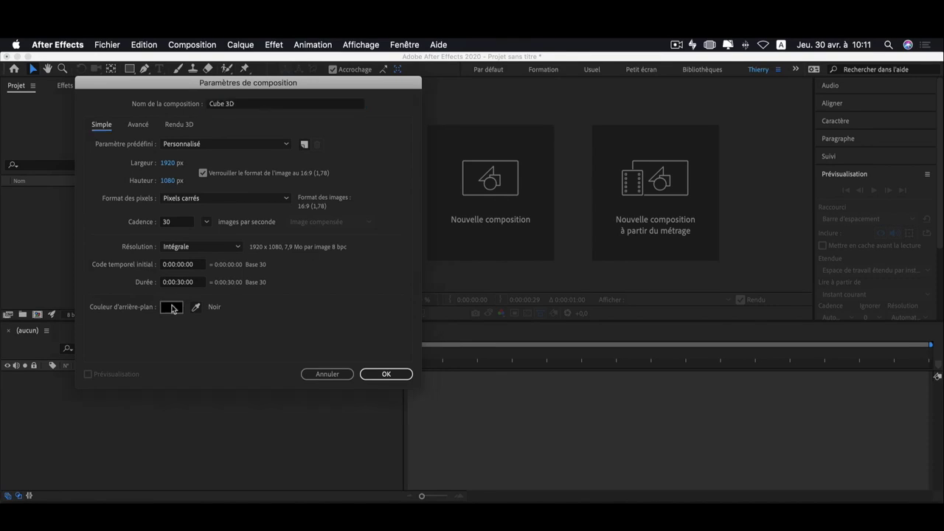
{"action": "type", "text": "FFFFFF"}
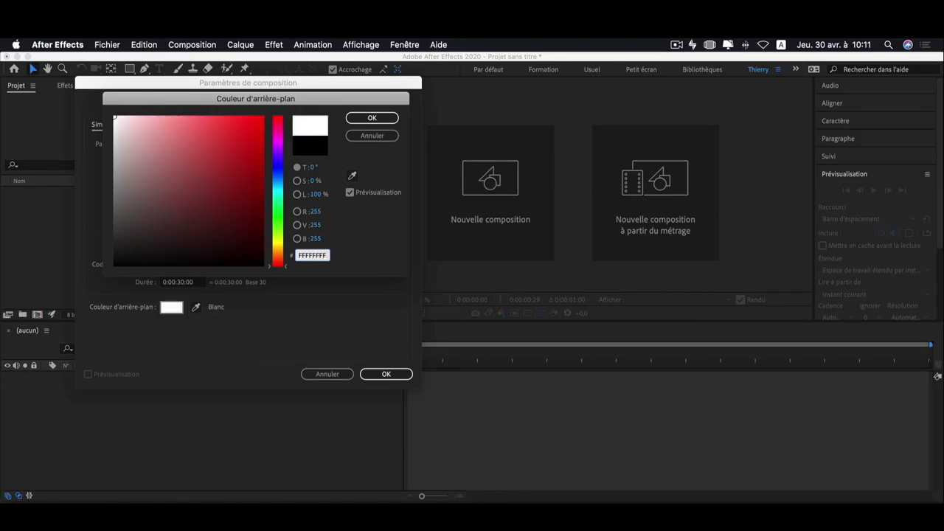
{"action": "key", "text": "Return"}
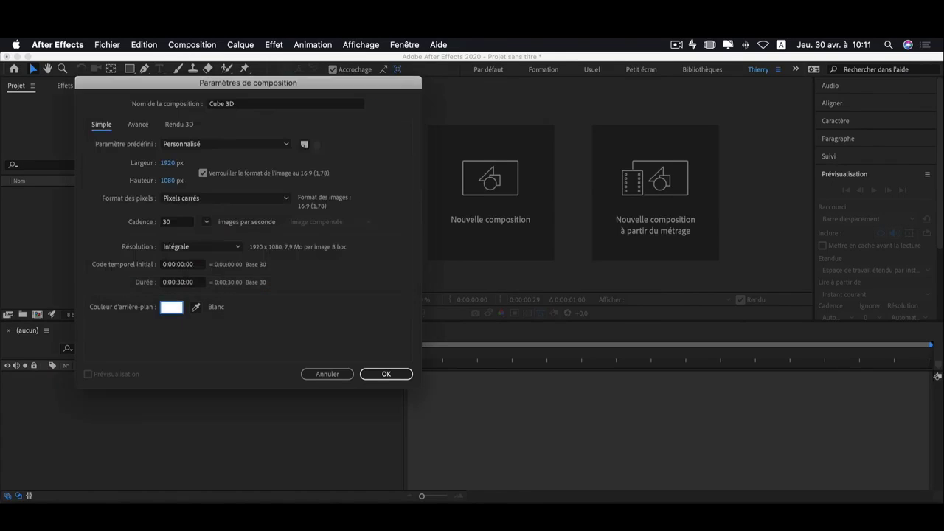
{"action": "key", "text": "Return"}
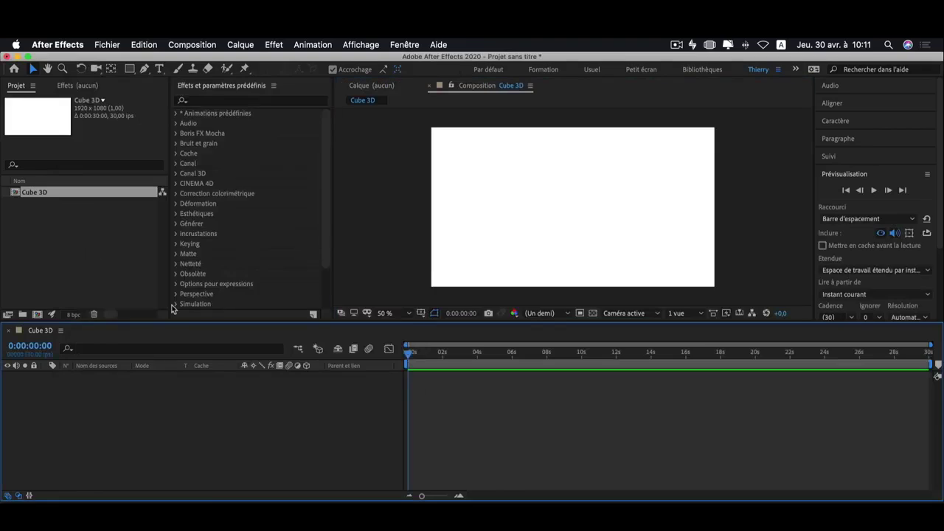
Step: Create a black 300 x 300 px solid layer named Cube
{"action": "right_click", "coordinate": [182, 396]}
{"action": "mouse_move", "coordinate": [251, 404]}
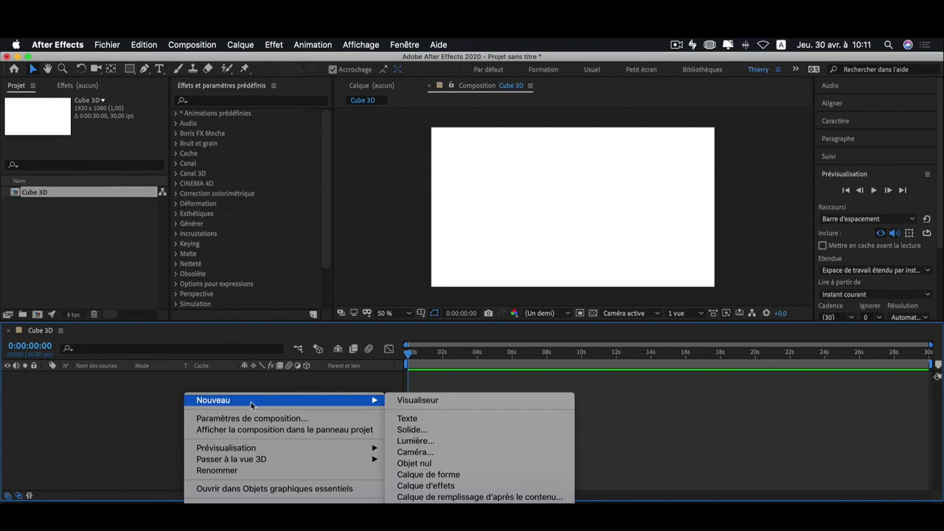
{"action": "left_click", "coordinate": [447, 430]}
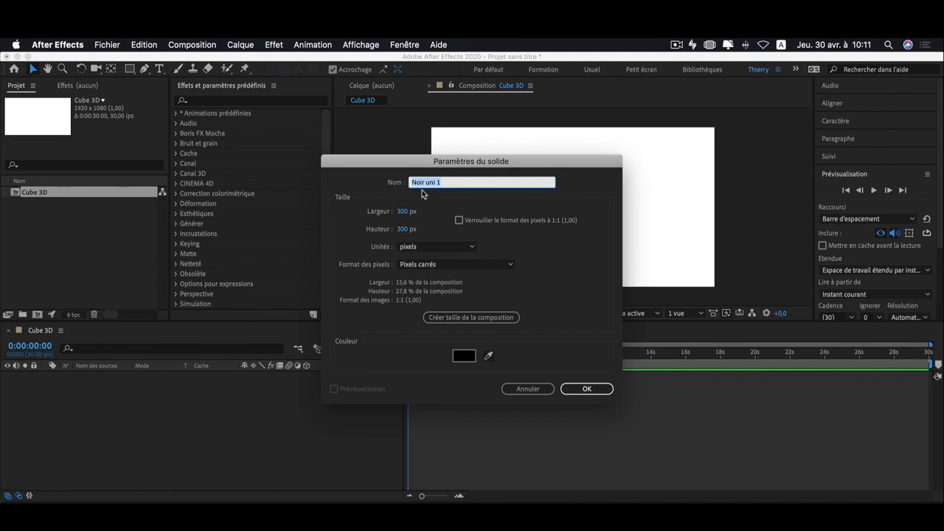
{"action": "type", "text": "Cube"}
{"action": "left_click", "coordinate": [462, 359]}
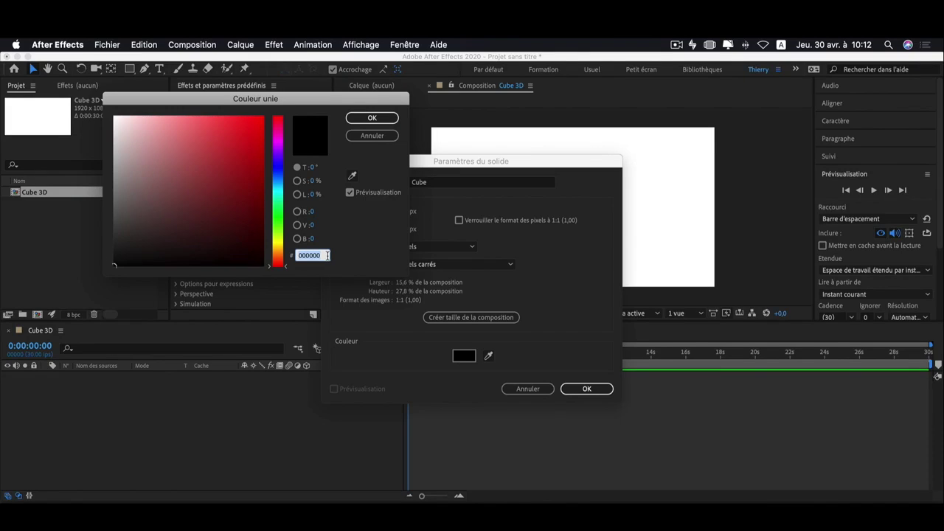
{"action": "left_click", "coordinate": [355, 121]}
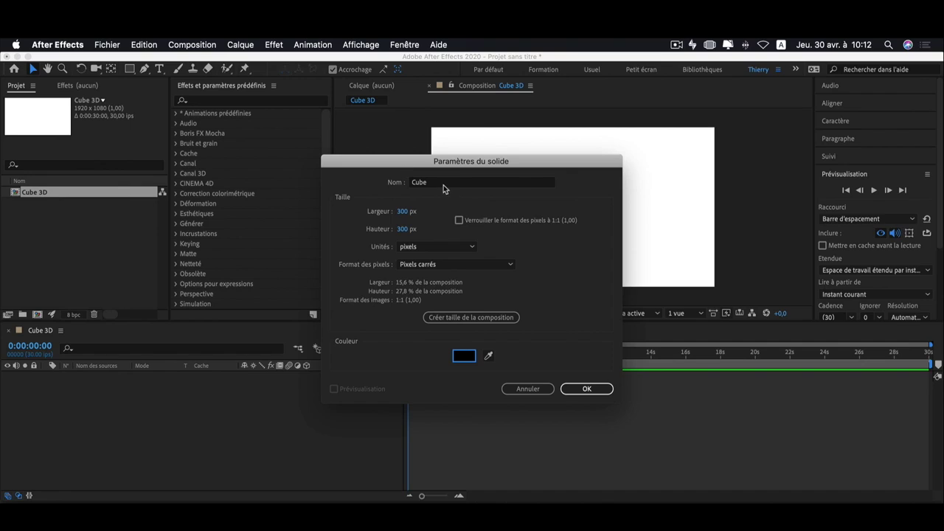
{"action": "key", "text": "Return"}
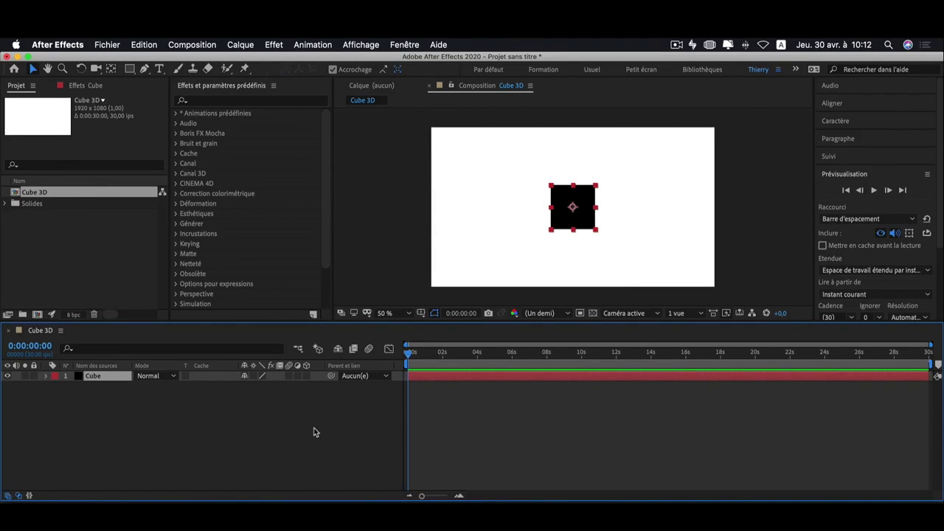
Step: Make the Cube layer 3D and add a rectangular mask that covers the whole solid
{"action": "left_click", "coordinate": [307, 377]}
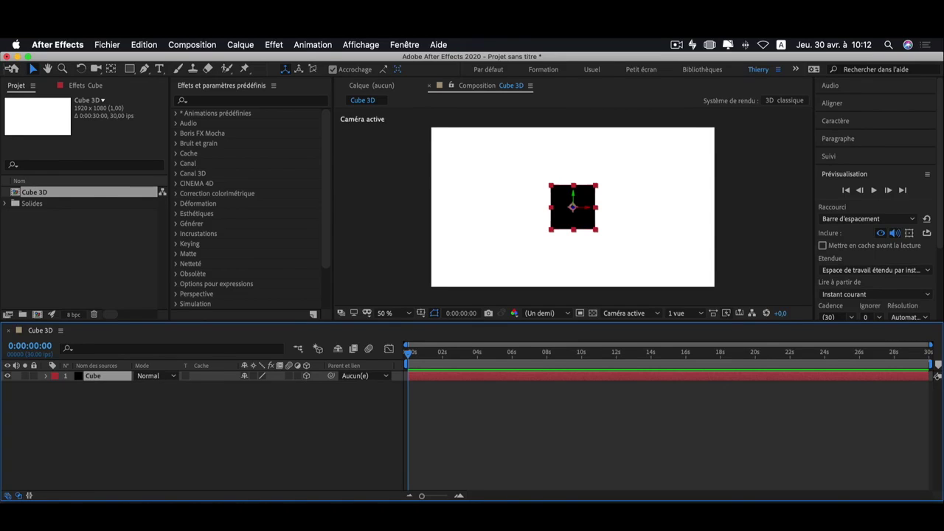
{"action": "double_click", "coordinate": [130, 69]}
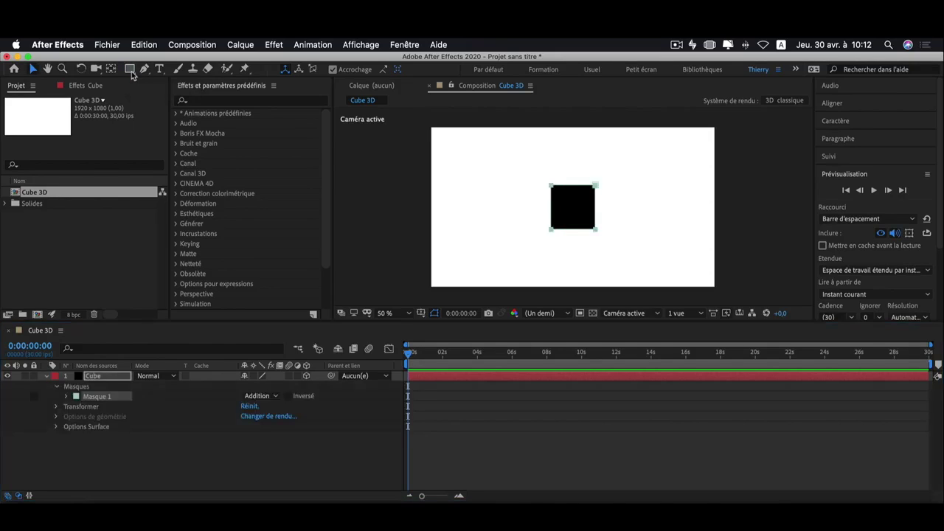
Step: Search the effects for "trait" and apply the Trait effect to the Cube layer
{"action": "left_click", "coordinate": [122, 378]}
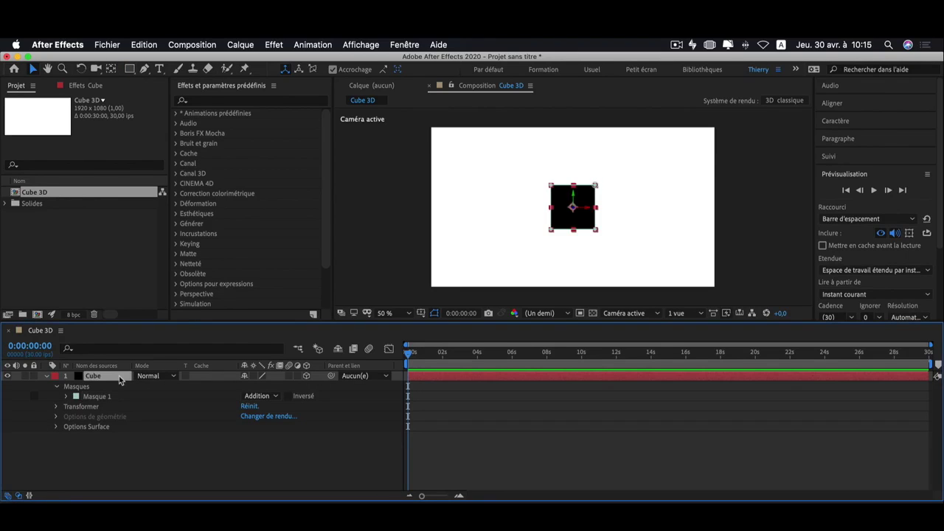
{"action": "left_click", "coordinate": [212, 101]}
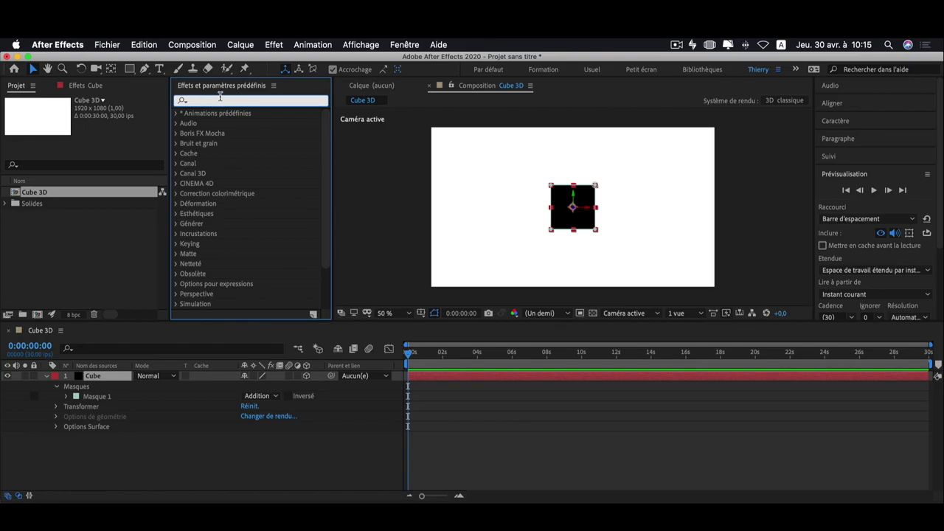
{"action": "left_click", "coordinate": [404, 44]}
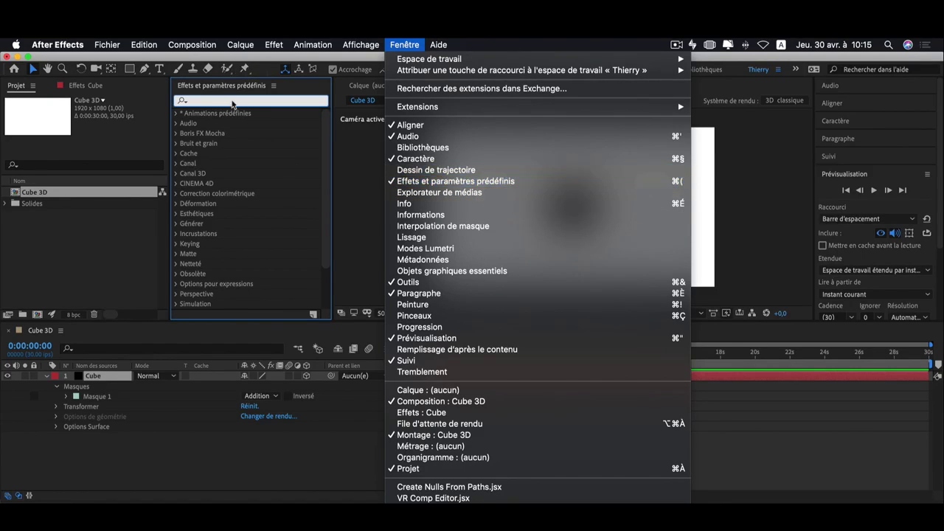
{"action": "left_click", "coordinate": [233, 104]}
{"action": "type", "text": "trait"}
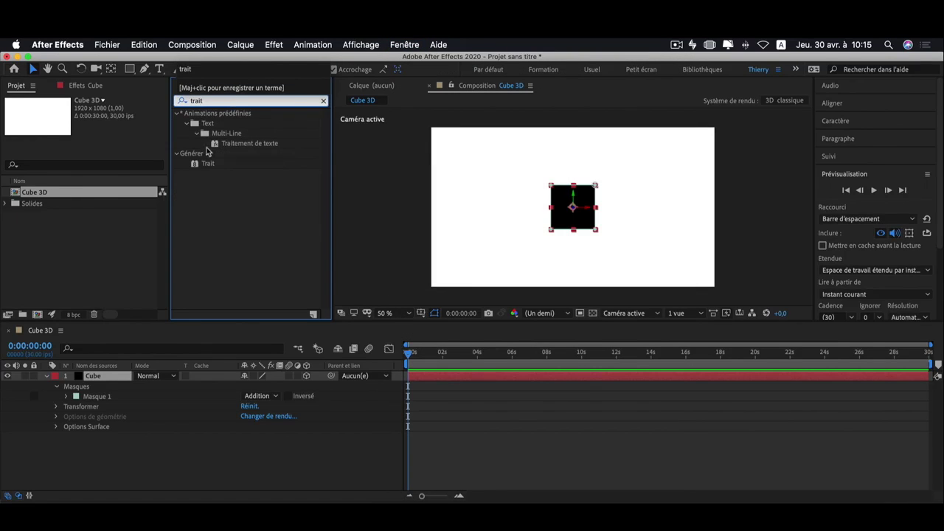
{"action": "left_click", "coordinate": [207, 164]}
{"action": "left_click_drag", "start_coordinate": [207, 164], "coordinate": [104, 377]}
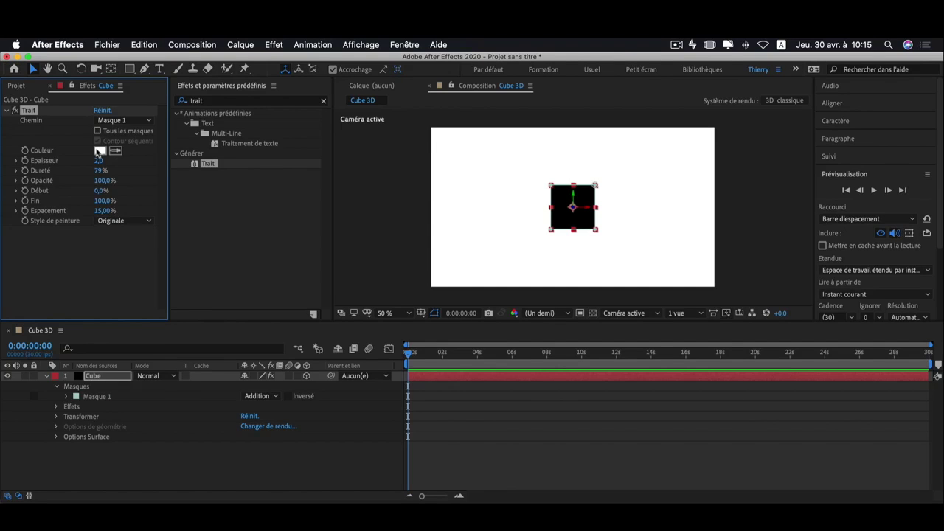
Step: Set the Trait effect's colour to black (000000), its paint style to Transparent and its Epaisseur to 25
{"action": "left_click", "coordinate": [100, 152]}
{"action": "left_click_drag", "start_coordinate": [190, 204], "coordinate": [77, 296]}
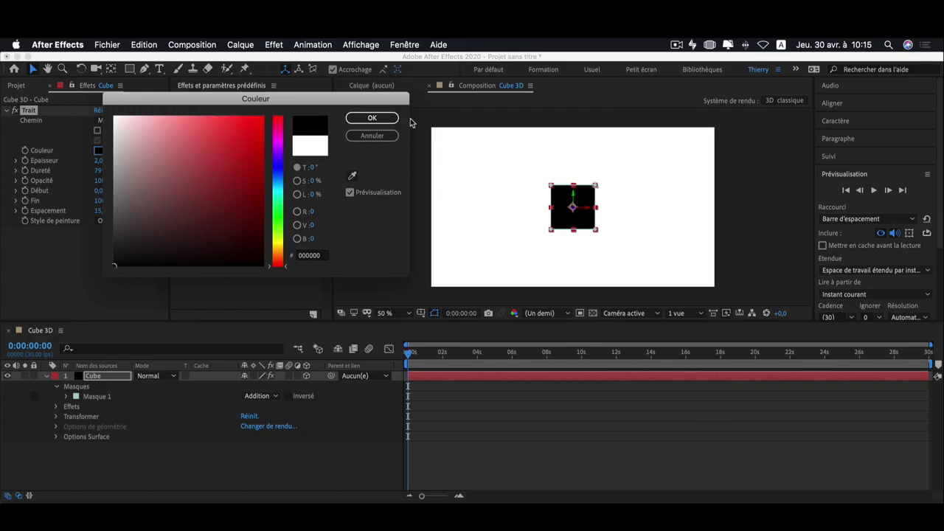
{"action": "left_click", "coordinate": [369, 118]}
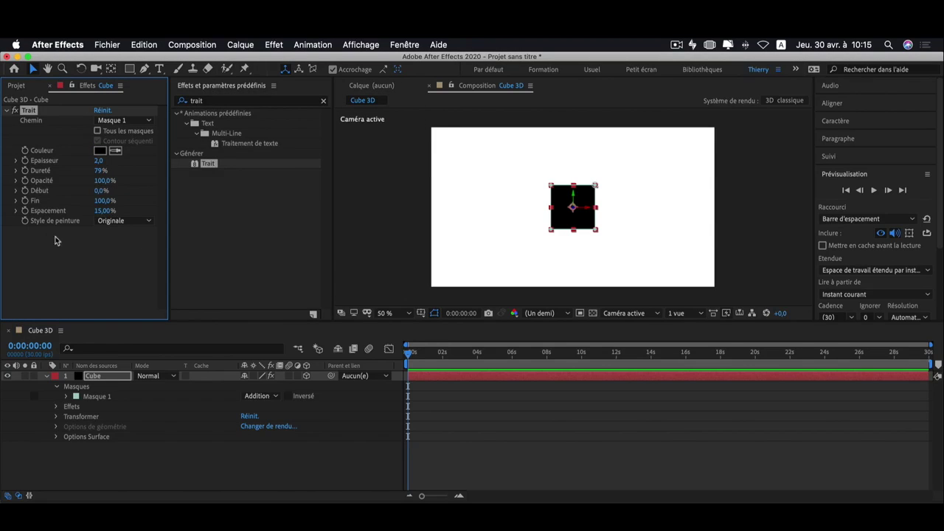
{"action": "left_click", "coordinate": [122, 223]}
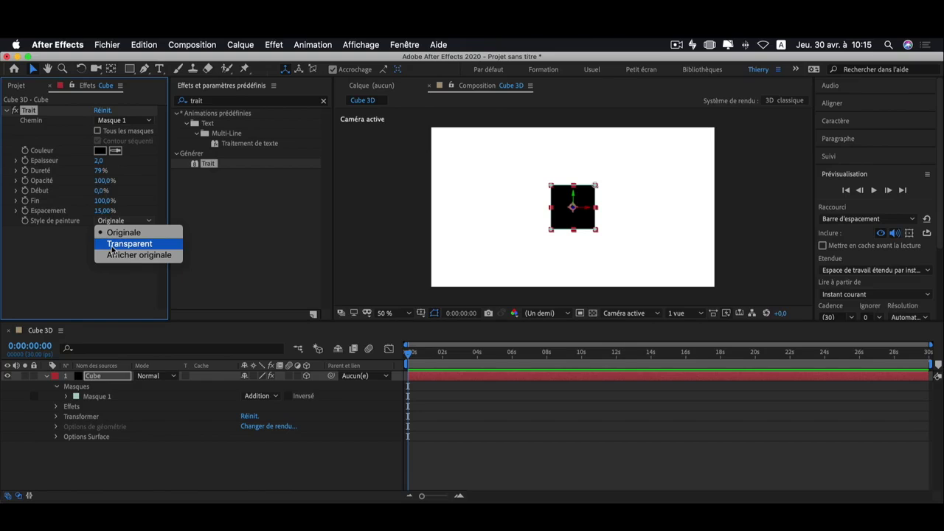
{"action": "left_click", "coordinate": [111, 244]}
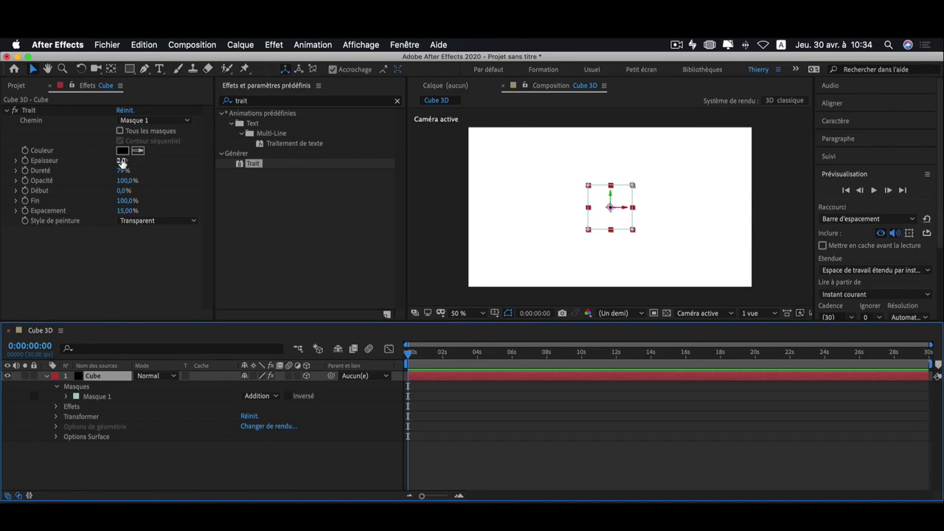
{"action": "left_click", "coordinate": [123, 162]}
{"action": "key", "text": "Return"}
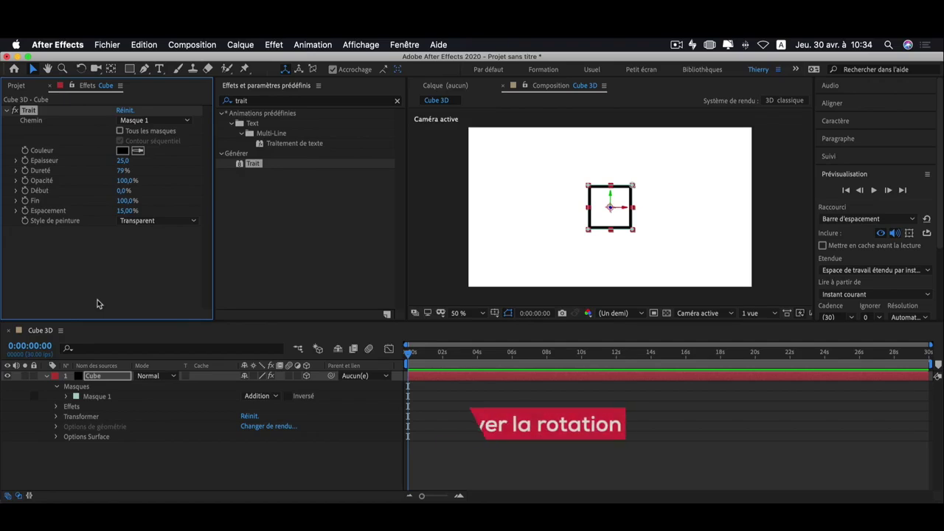
Step: Reveal the Cube layer's rotation properties and set Rotation Y to 72°
{"action": "key", "text": "r"}
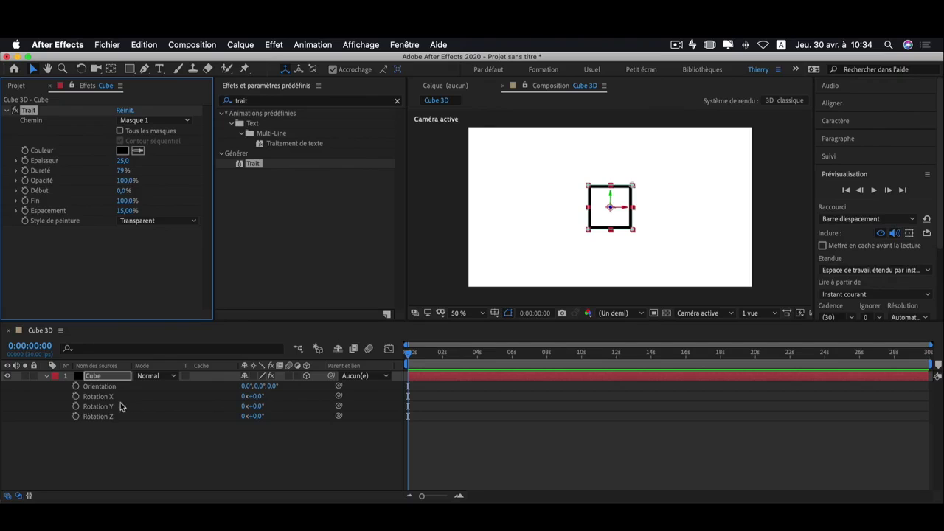
{"action": "left_click", "coordinate": [259, 406]}
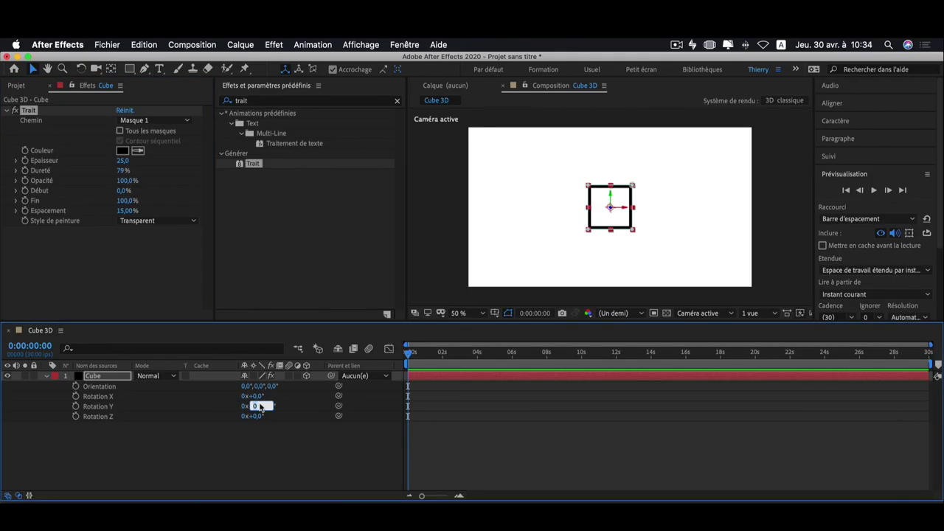
{"action": "type", "text": "72"}
{"action": "key", "text": "Return"}
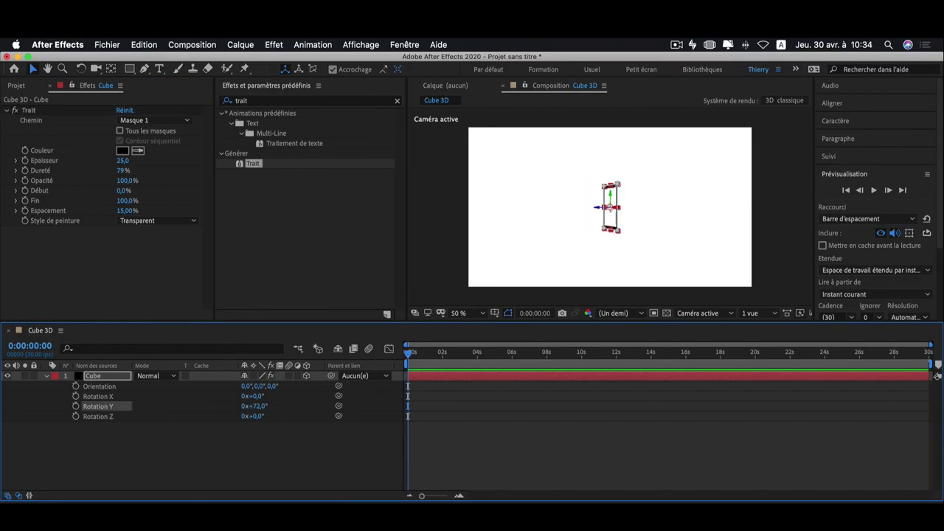
{"action": "left_click", "coordinate": [253, 377]}
Step: Set the Epaisseur of the Cube layer's Trait effect to 6,1
{"action": "left_click", "coordinate": [169, 380]}
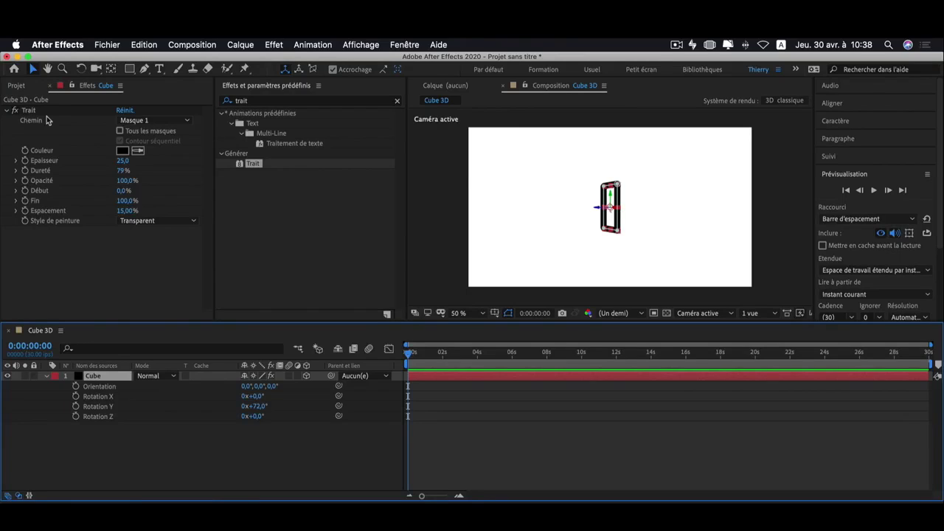
{"action": "left_click", "coordinate": [122, 161]}
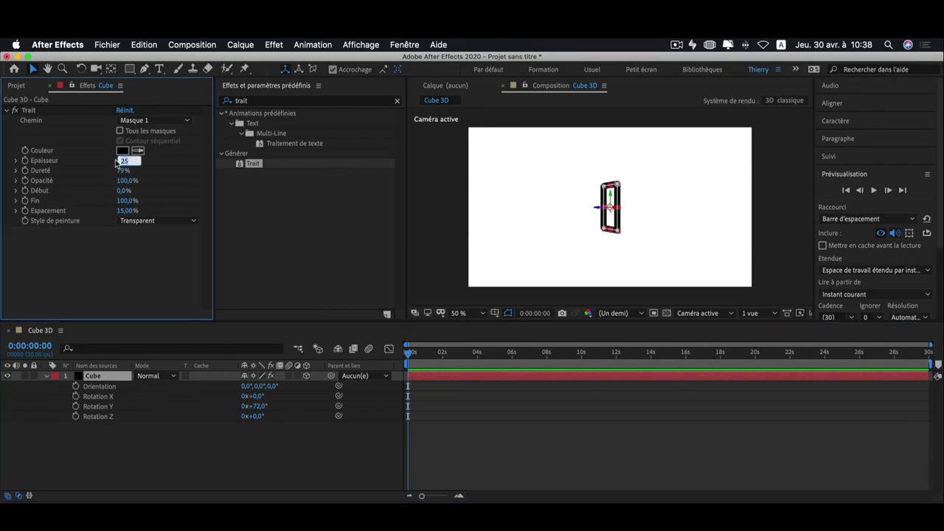
{"action": "type", "text": "6,1"}
{"action": "key", "text": "Return"}
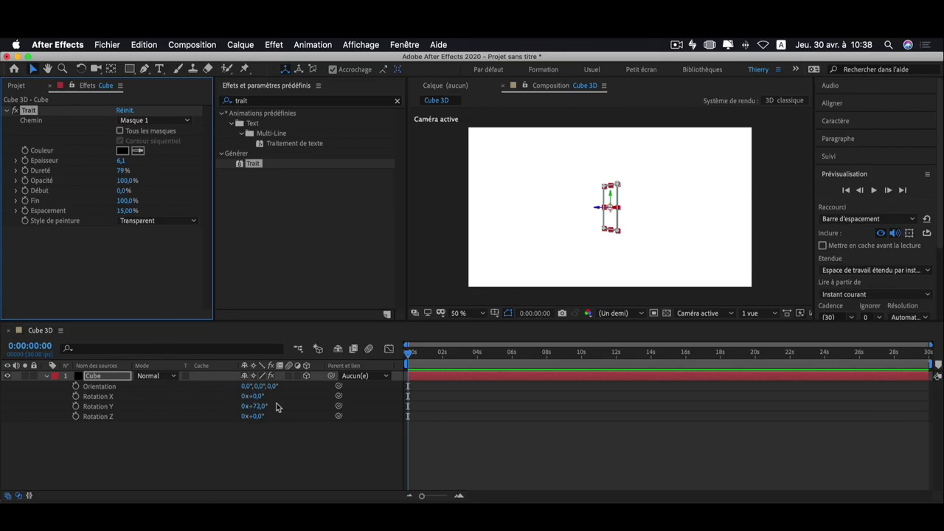
Step: Set the Cube layer's Rotation Y back to 0°
{"action": "left_click", "coordinate": [257, 407]}
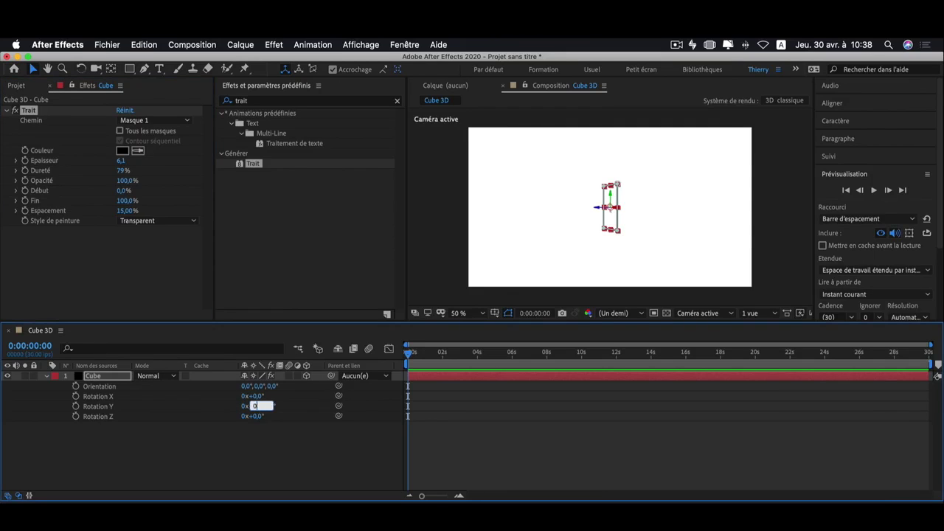
{"action": "type", "text": "0"}
{"action": "key", "text": "Return"}
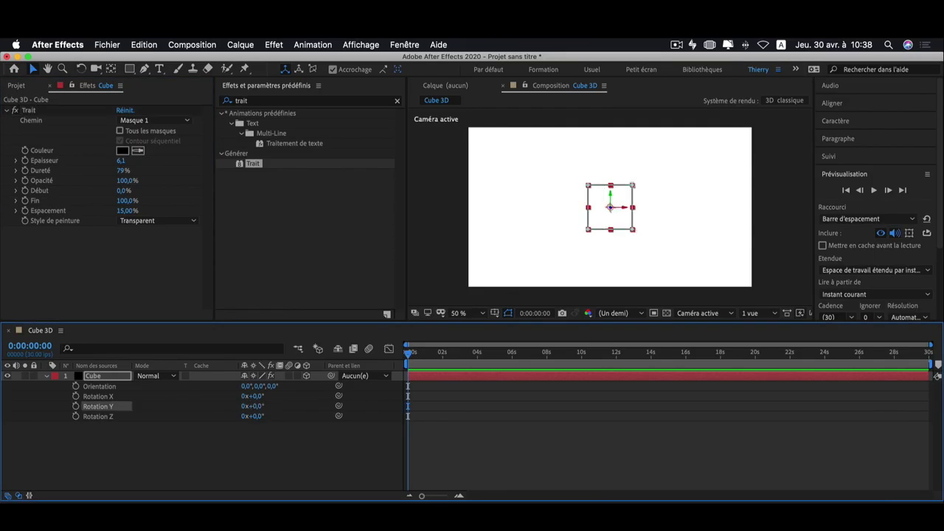
Step: Switch the composition's 3D view to Vue personnalisée 1
{"action": "left_click", "coordinate": [333, 69]}
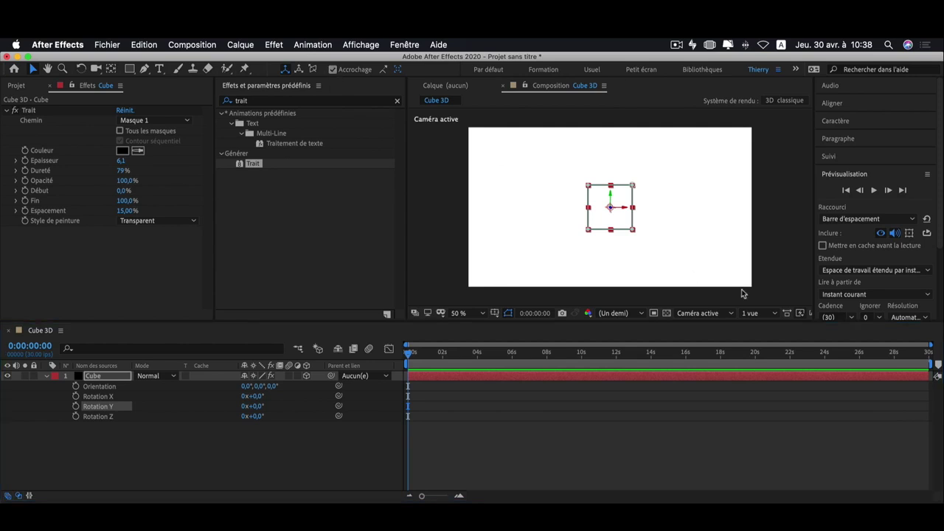
{"action": "left_click", "coordinate": [710, 314]}
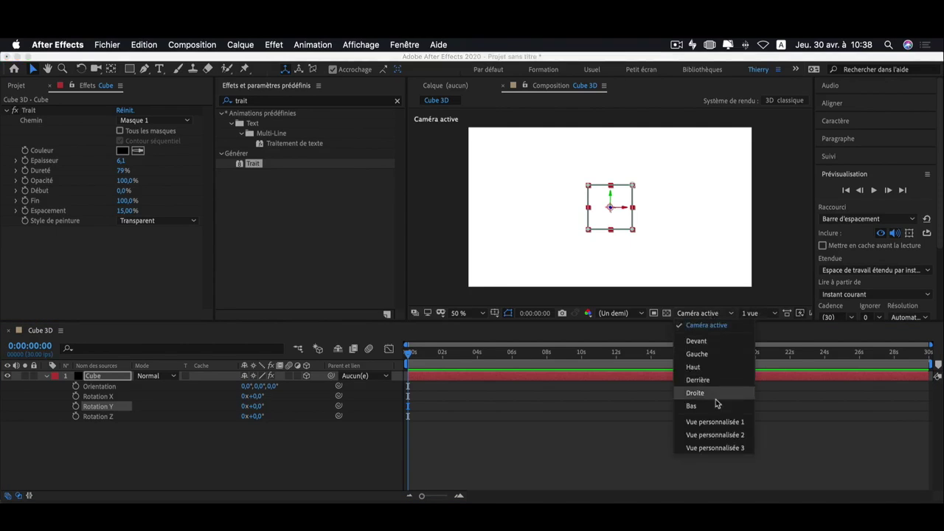
{"action": "left_click", "coordinate": [717, 422]}
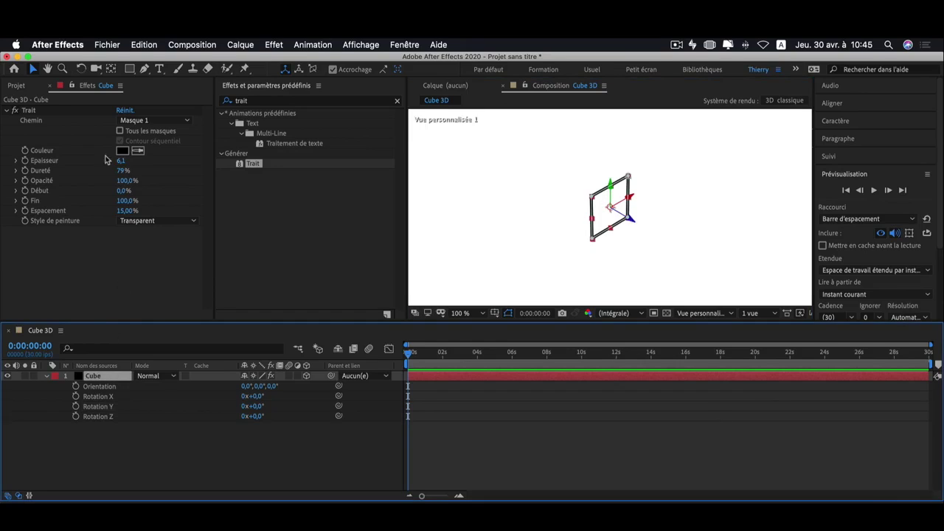
Step: Move the Cube layer's anchor point to the midpoint of the square's left vertical edge and duplicate the layer
{"action": "left_click", "coordinate": [111, 69]}
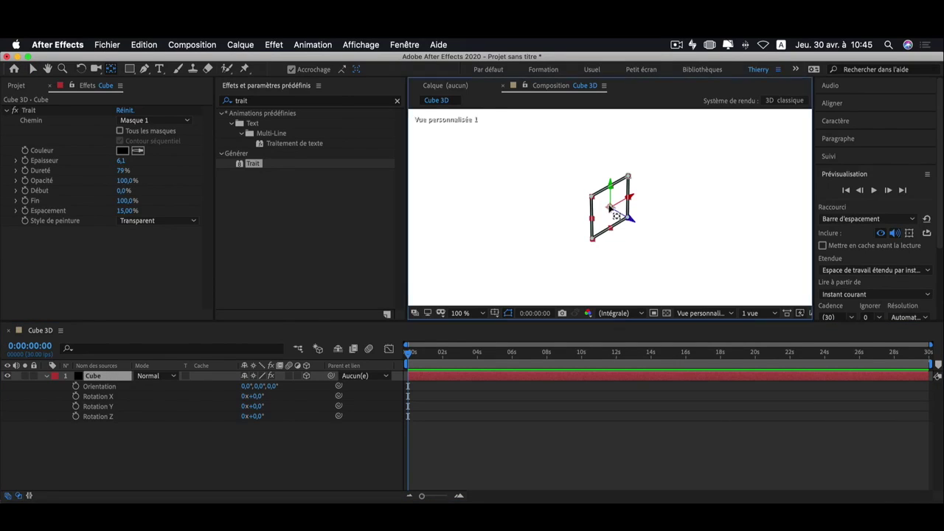
{"action": "left_click_drag", "start_coordinate": [609, 207], "coordinate": [593, 218]}
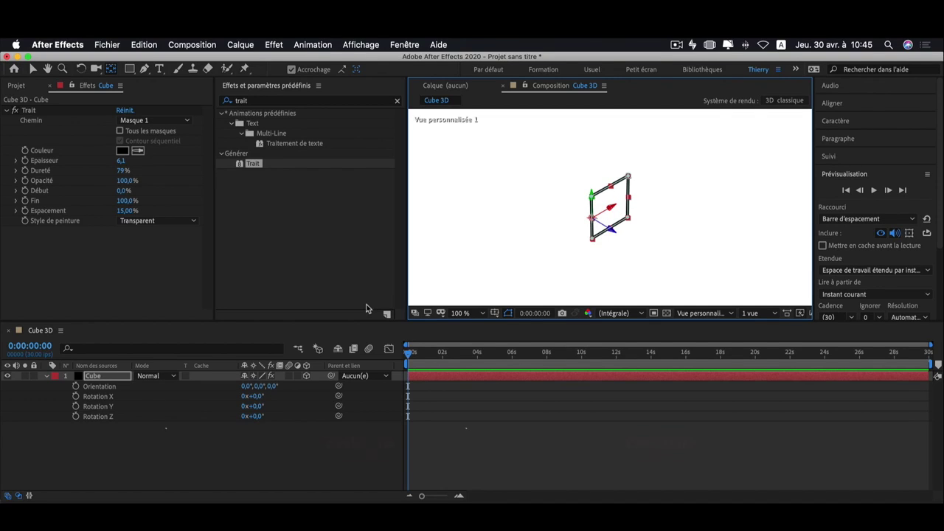
{"action": "key", "text": "super+d"}
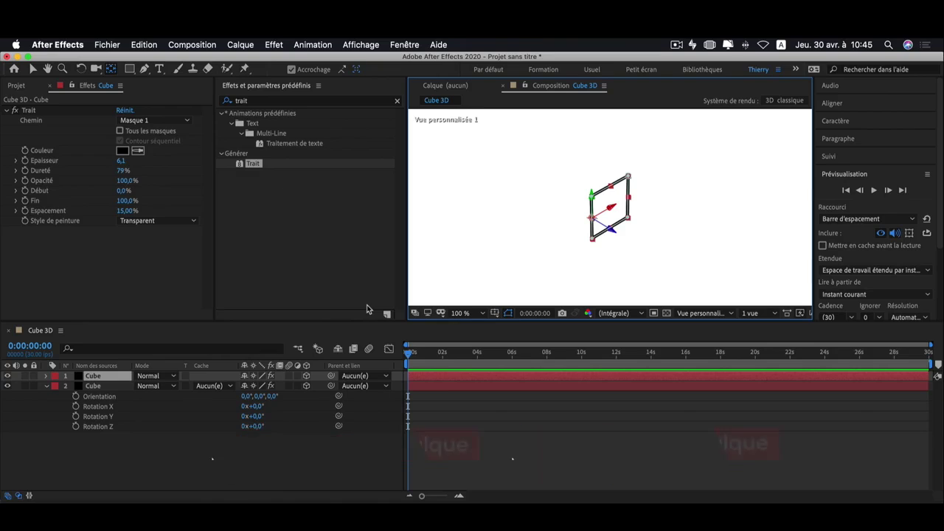
Step: Set the duplicated Cube layer's Rotation Y to -90° so it forms an adjacent face
{"action": "key", "text": "r"}
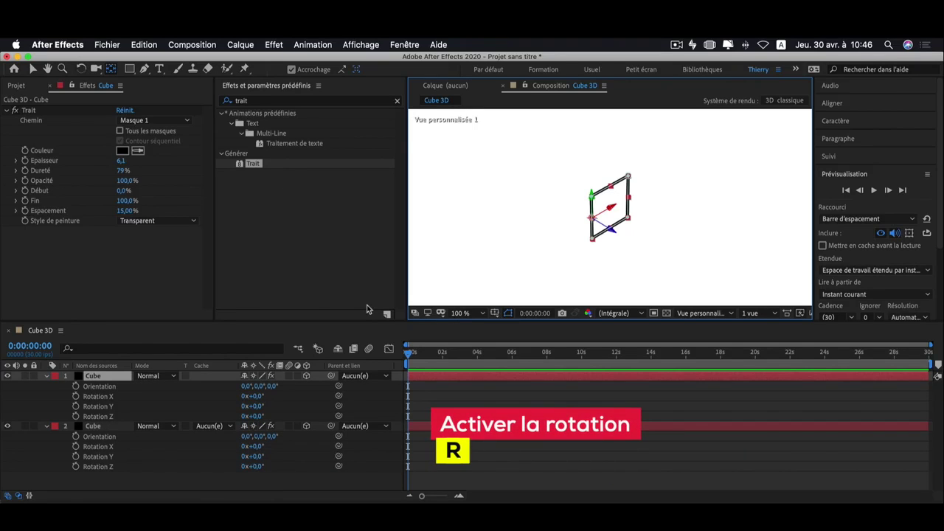
{"action": "left_click", "coordinate": [261, 406]}
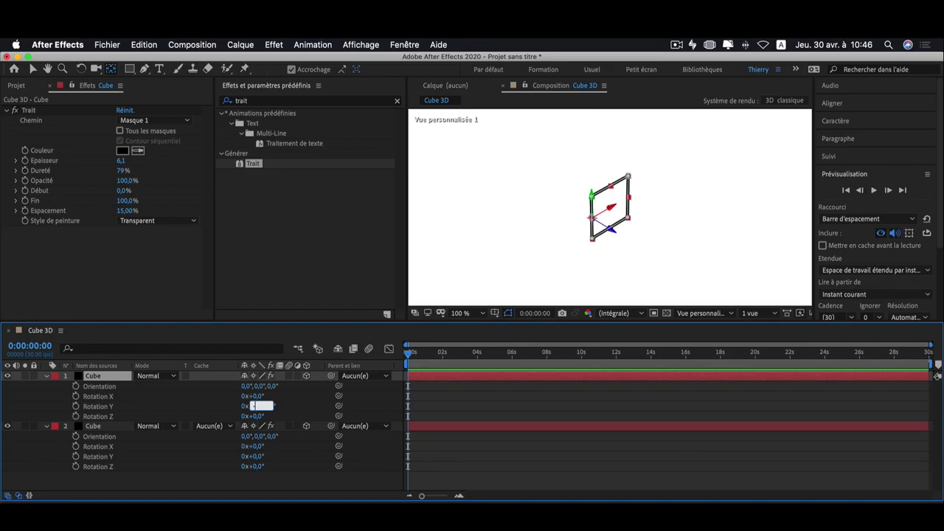
{"action": "key", "text": "Return"}
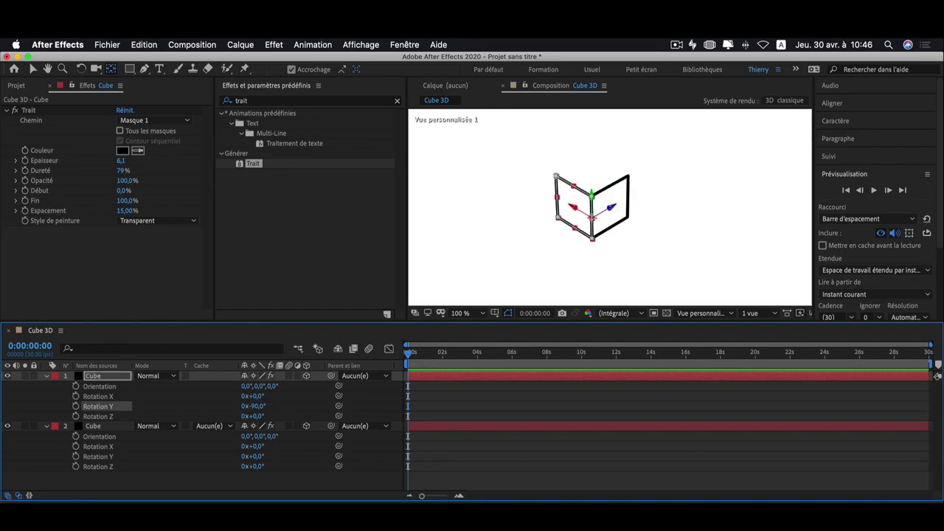
Step: Duplicate the rotated Cube face and move the copy along its Z axis to the opposite vertical edge of the unrotated face
{"action": "left_click", "coordinate": [33, 69]}
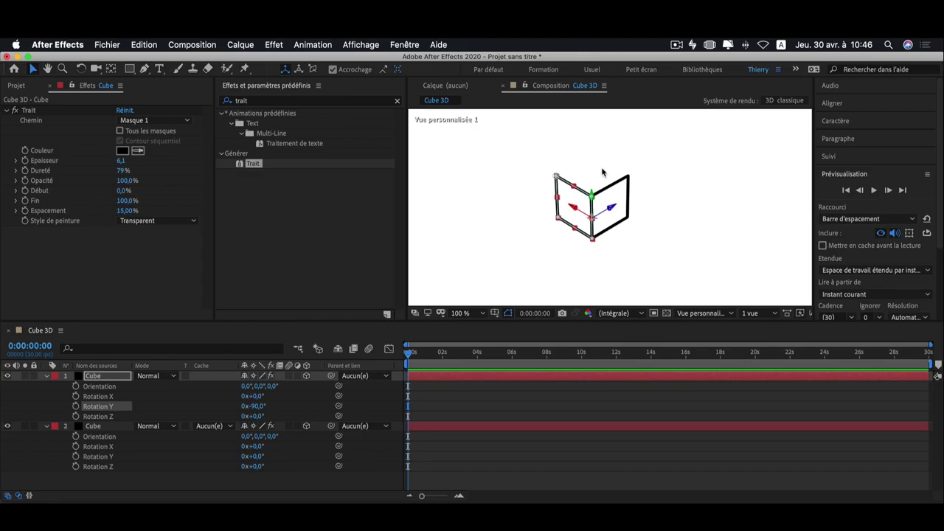
{"action": "key", "text": "super+d"}
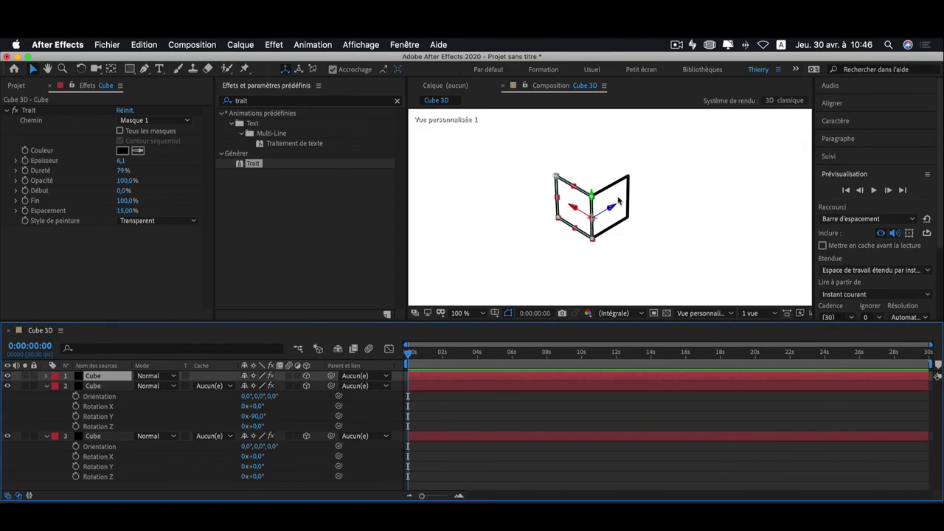
{"action": "key", "text": "Return"}
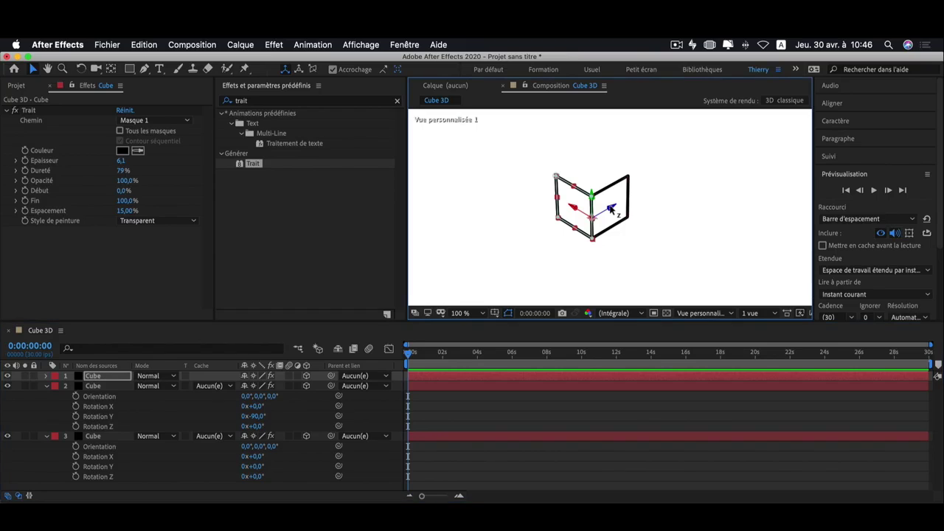
{"action": "left_click_drag", "start_coordinate": [611, 210], "coordinate": [687, 162]}
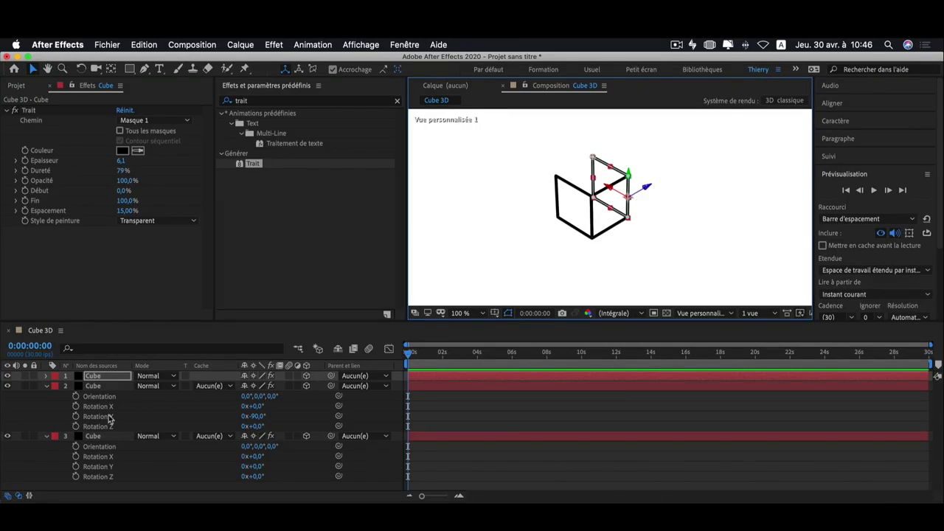
Step: Duplicate the original unrotated Cube layer and move the copy along its Z axis to close the open side of the cube
{"action": "left_click", "coordinate": [92, 438]}
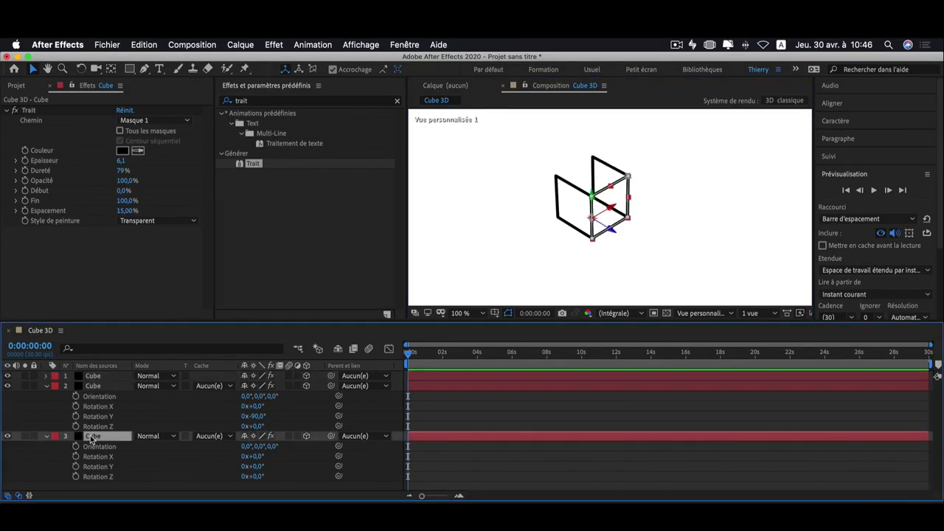
{"action": "key", "text": "super+d"}
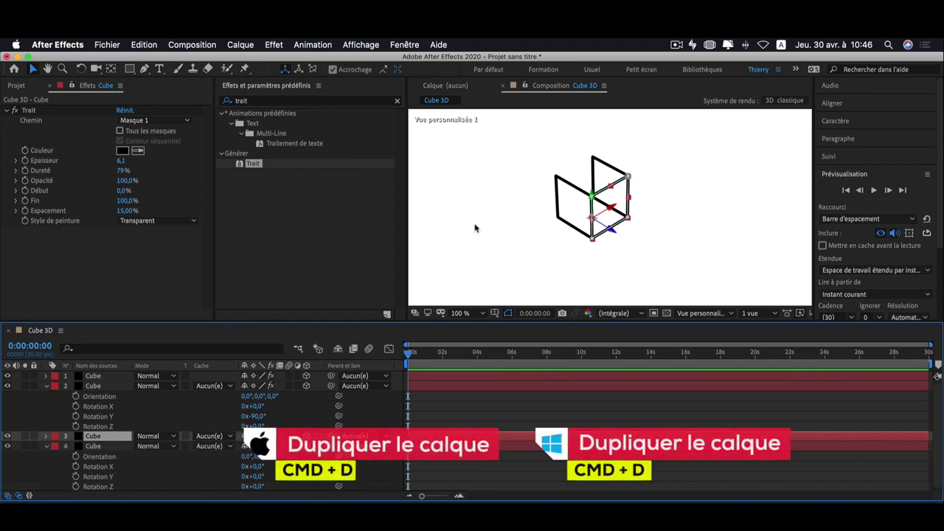
{"action": "left_click_drag", "start_coordinate": [612, 234], "coordinate": [537, 184]}
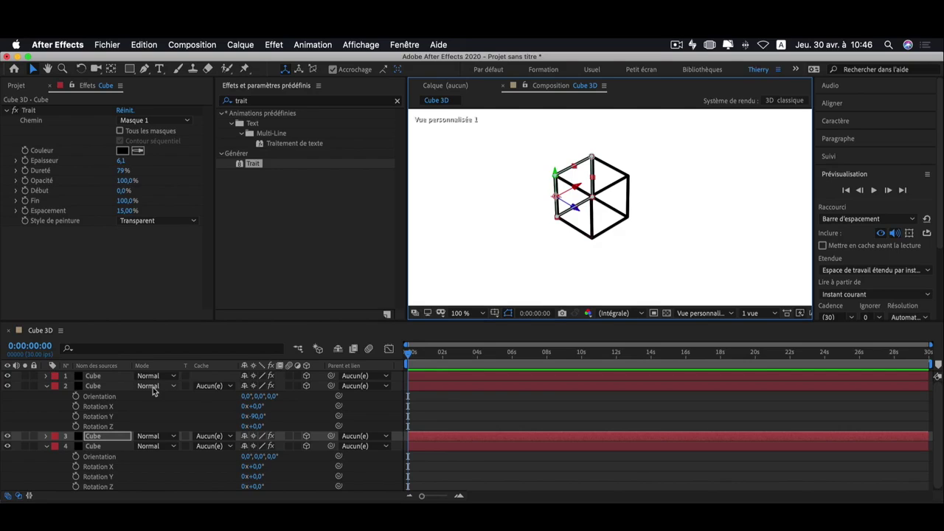
Step: Collapse the displayed properties of the Cube layers in the timeline
{"action": "left_click", "coordinate": [45, 449]}
{"action": "left_click", "coordinate": [46, 437]}
{"action": "left_click", "coordinate": [46, 377]}
{"action": "left_click", "coordinate": [46, 386]}
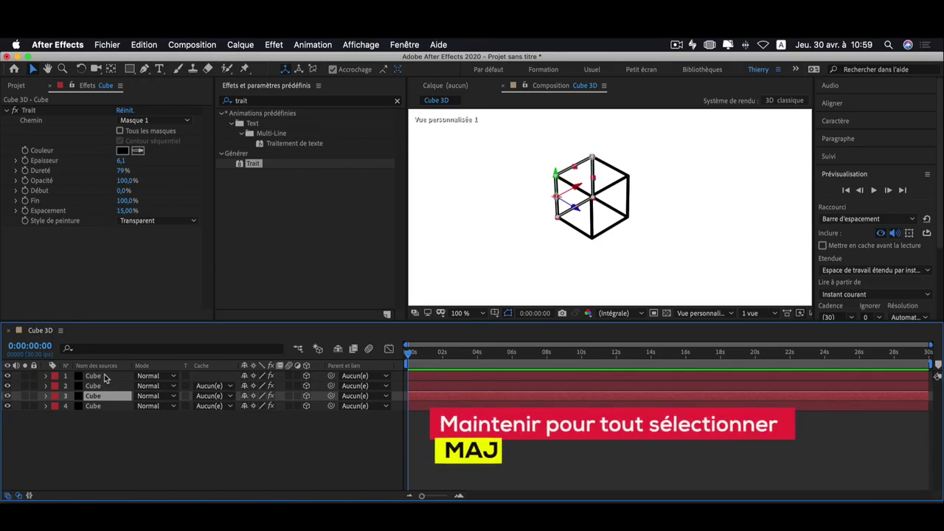
Step: Precompose all four Cube layers into a new composition named Cube 3D
{"action": "left_click", "coordinate": [105, 376]}
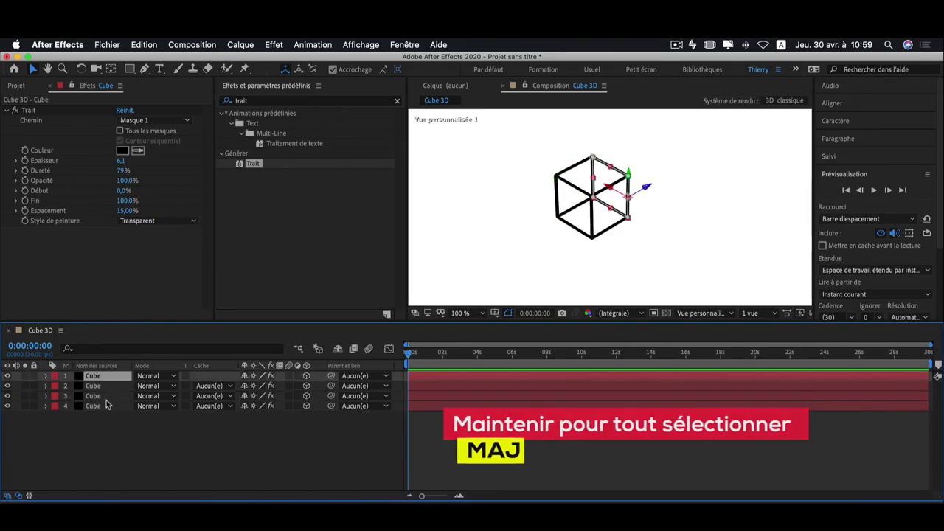
{"action": "left_click", "coordinate": [107, 407], "text": "shift"}
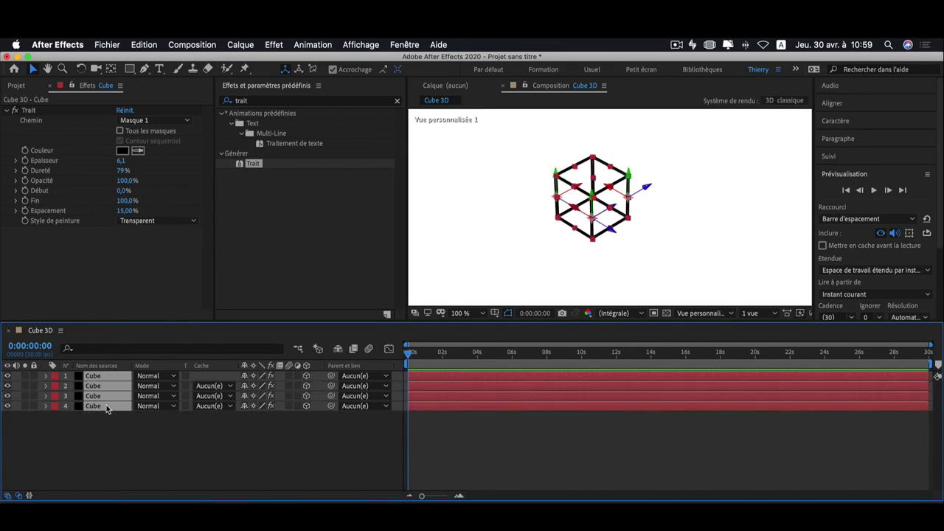
{"action": "right_click", "coordinate": [108, 389]}
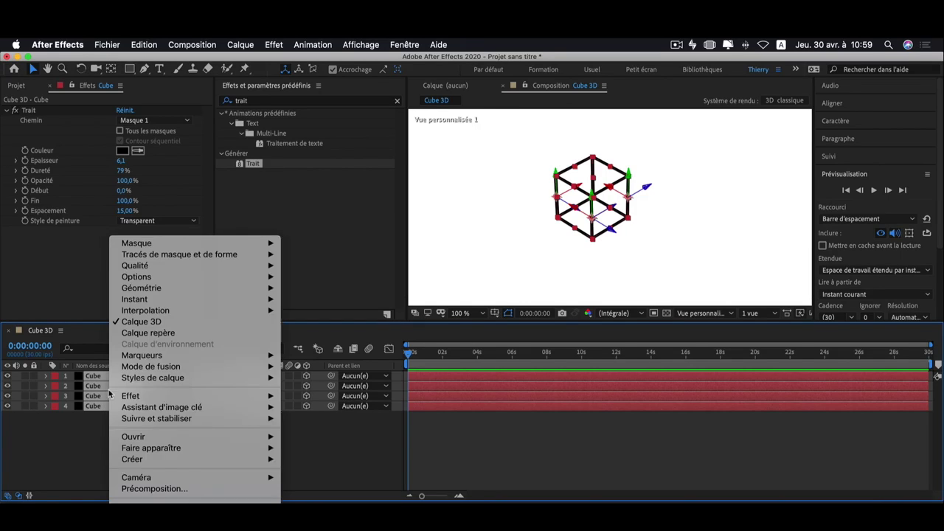
{"action": "left_click", "coordinate": [191, 490]}
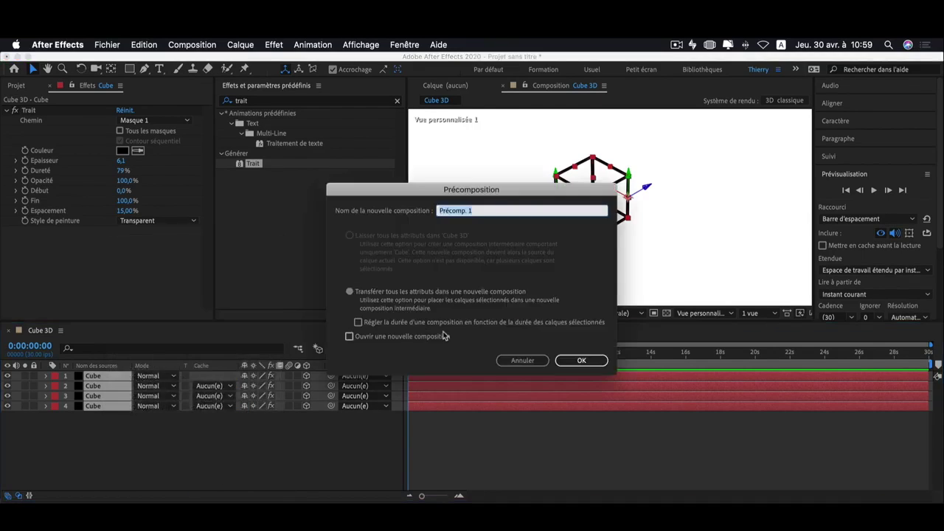
{"action": "type", "text": "Cube 3D"}
{"action": "left_click", "coordinate": [581, 360]}
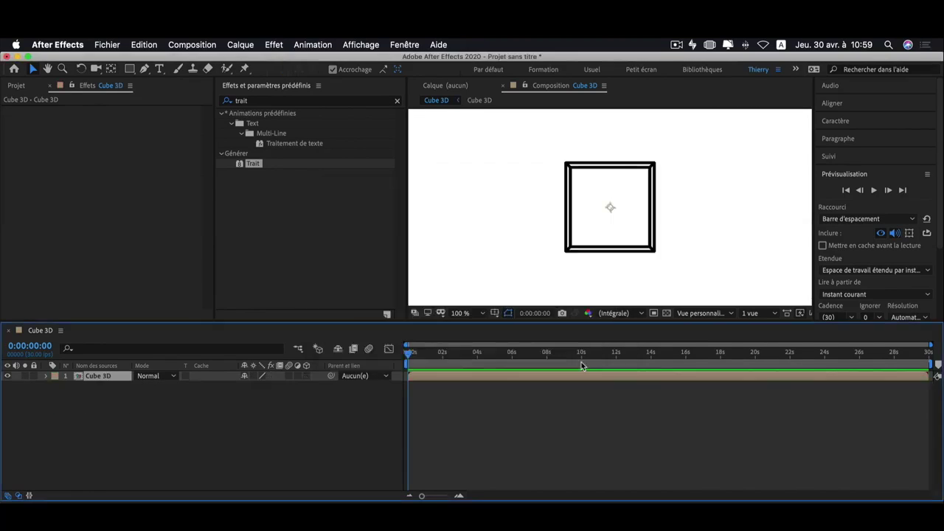
Step: Make the Cube 3D precomposition a 3D layer and enable collapse transformations on it
{"action": "left_click", "coordinate": [306, 376]}
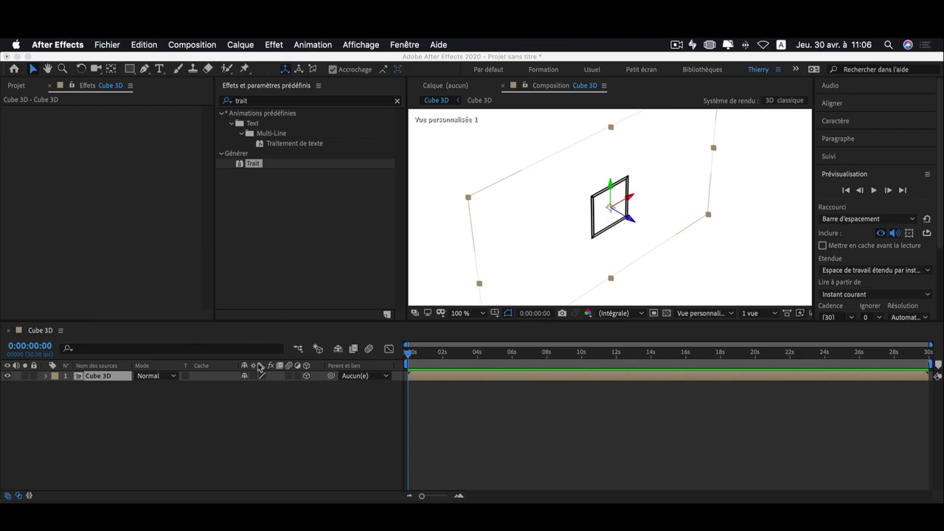
{"action": "left_click", "coordinate": [253, 377]}
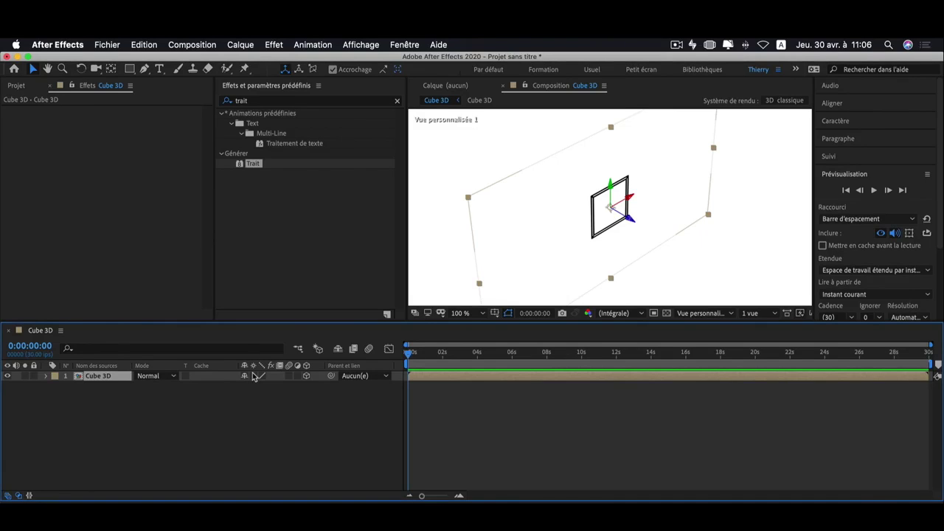
Step: Switch the 3D view to Caméra active and set the Cube 3D layer's Rotation Y to 39°
{"action": "left_click", "coordinate": [714, 314]}
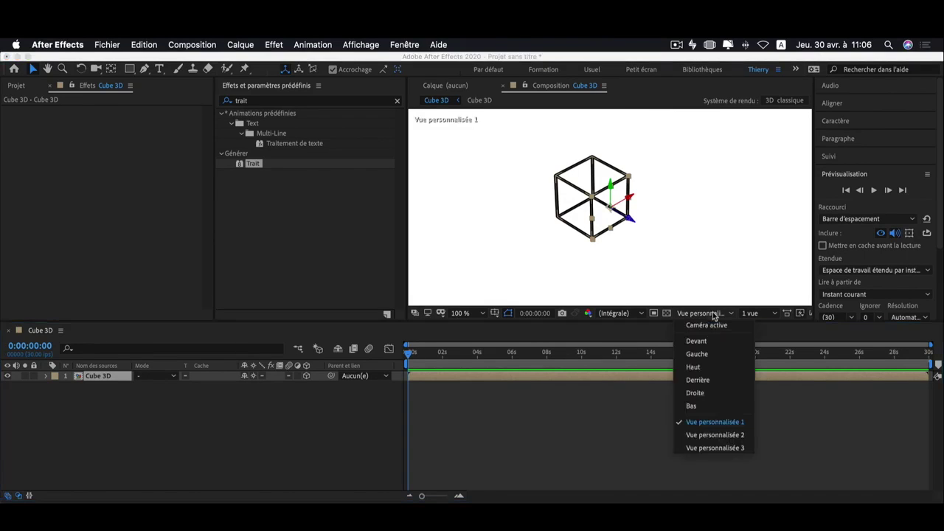
{"action": "left_click", "coordinate": [707, 326]}
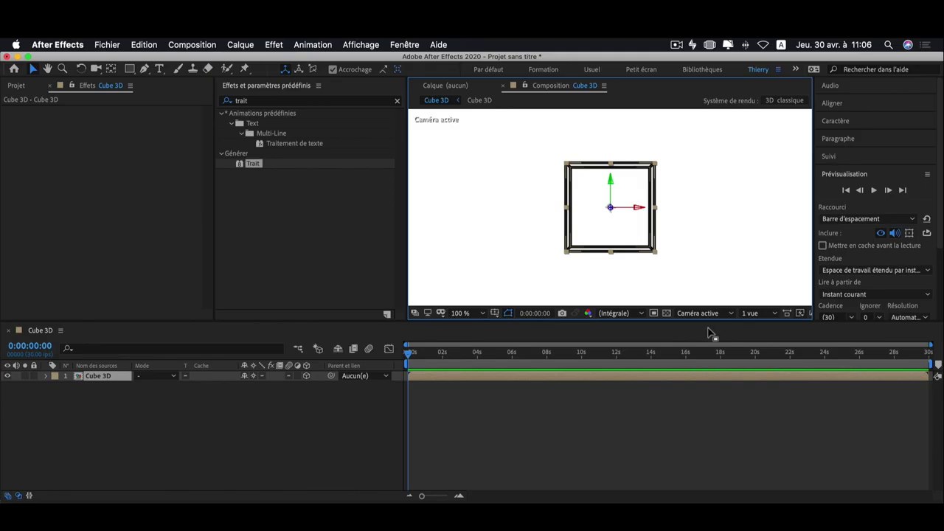
{"action": "key", "text": "r"}
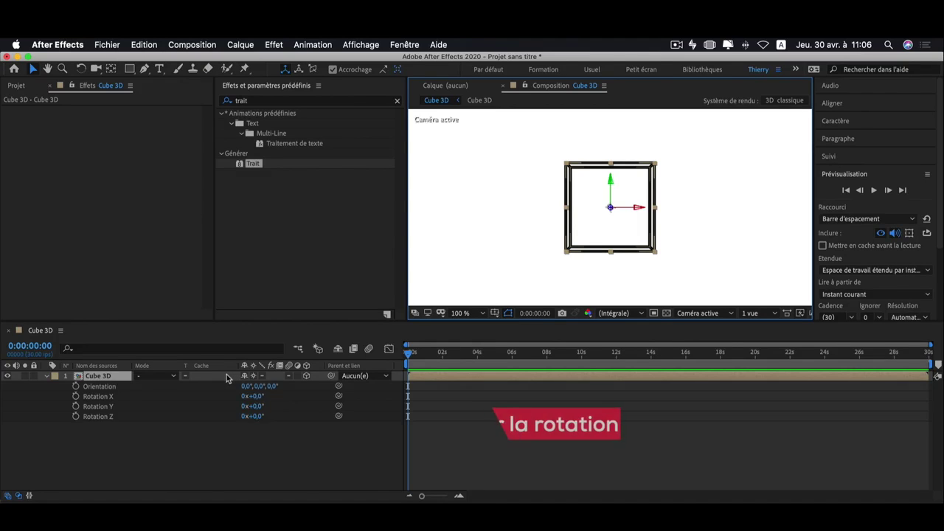
{"action": "left_click", "coordinate": [254, 406]}
{"action": "type", "text": "3"}
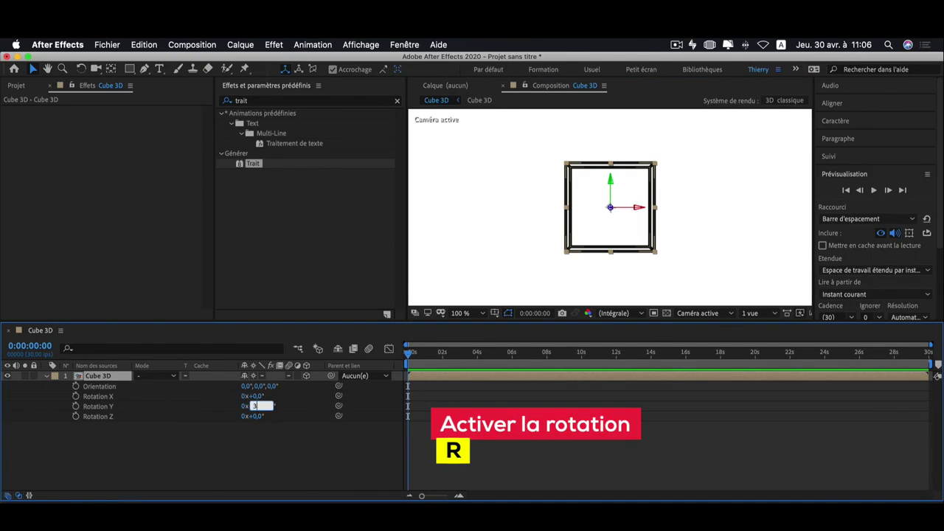
{"action": "type", "text": "9"}
{"action": "key", "text": "Return"}
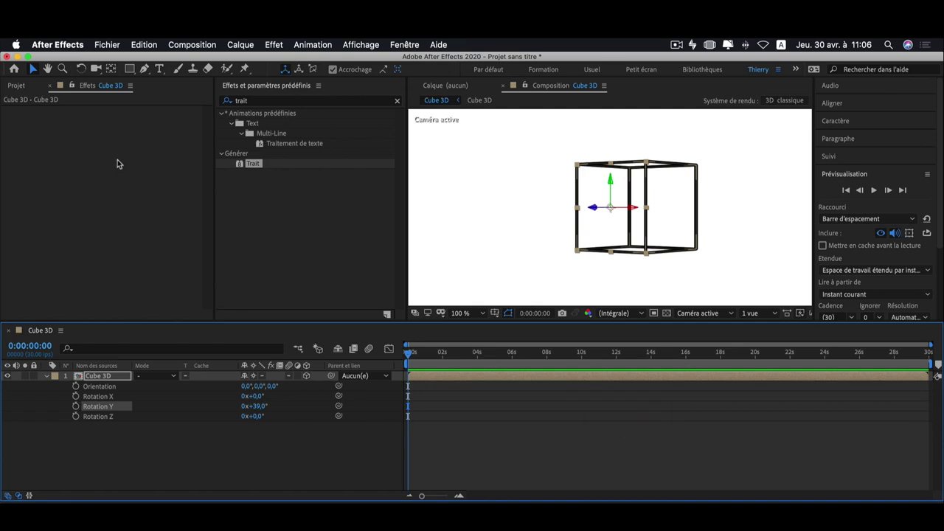
Step: Move the Cube 3D layer's anchor point to the centre of the cube
{"action": "left_click", "coordinate": [112, 71]}
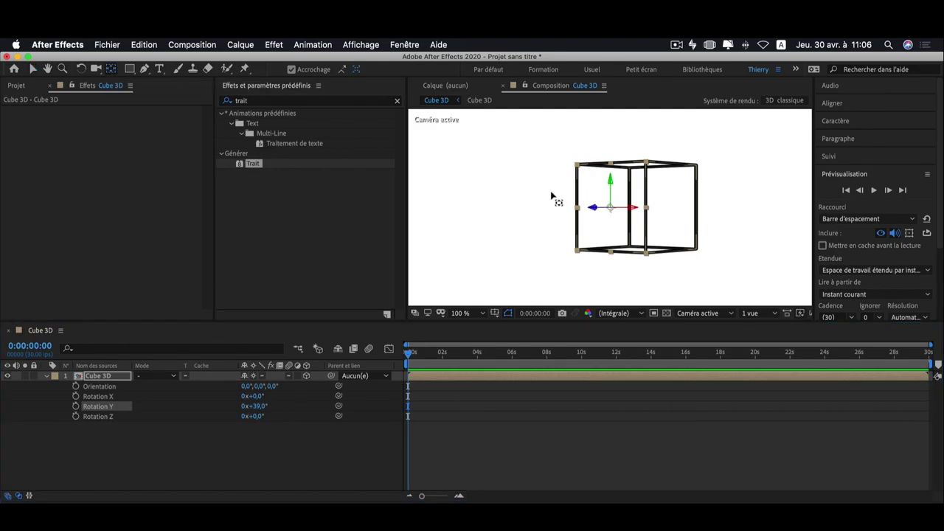
{"action": "left_click_drag", "start_coordinate": [610, 206], "coordinate": [639, 205]}
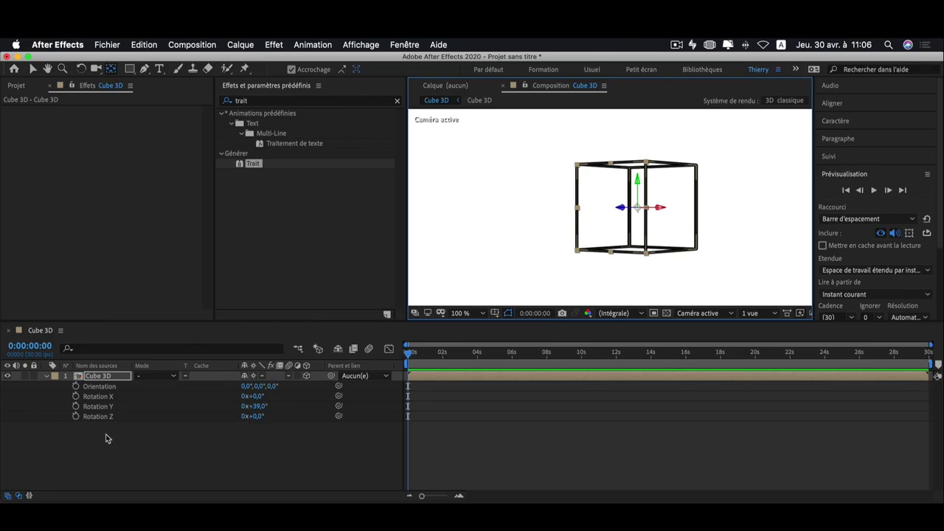
Step: Keyframe the Cube 3D layer's Rotation Y at 0:00:00:00 and set it to 1x+39° at 0:00:05:29
{"action": "left_click", "coordinate": [76, 405]}
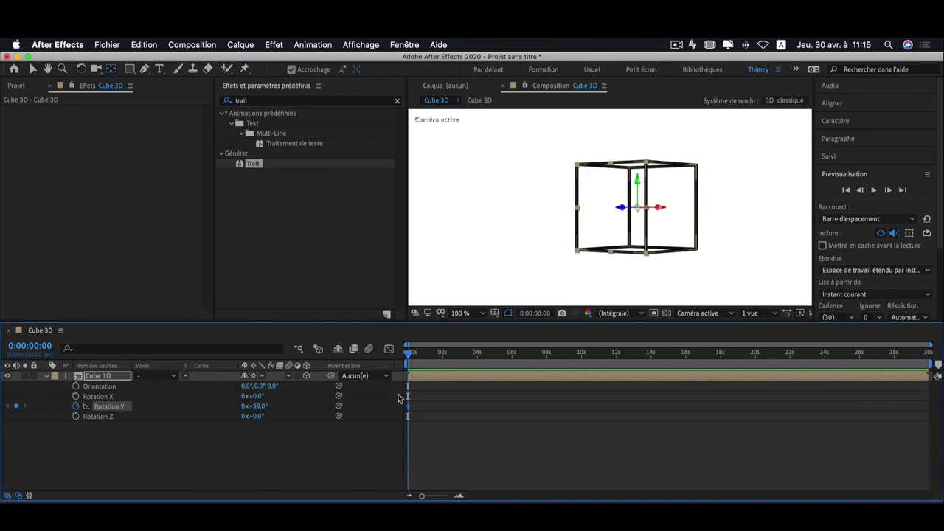
{"action": "left_click_drag", "start_coordinate": [409, 355], "coordinate": [514, 357]}
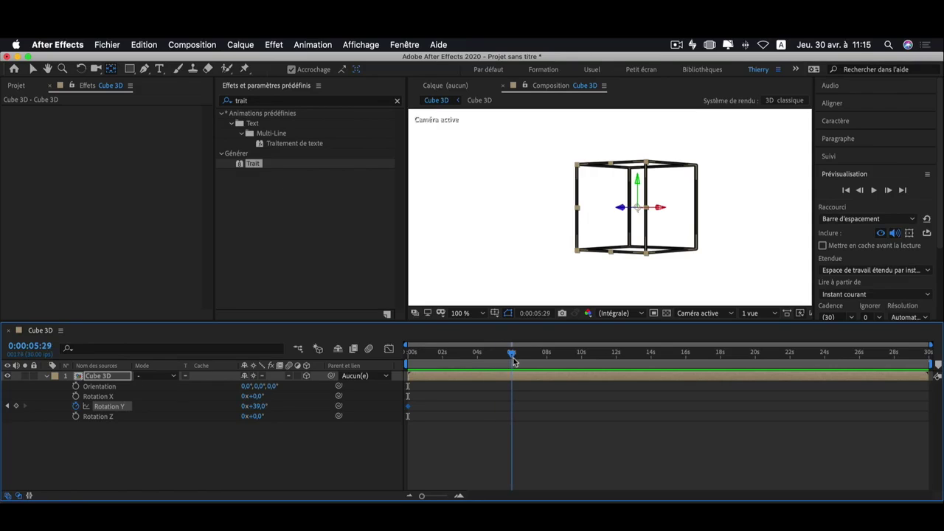
{"action": "left_click", "coordinate": [244, 407]}
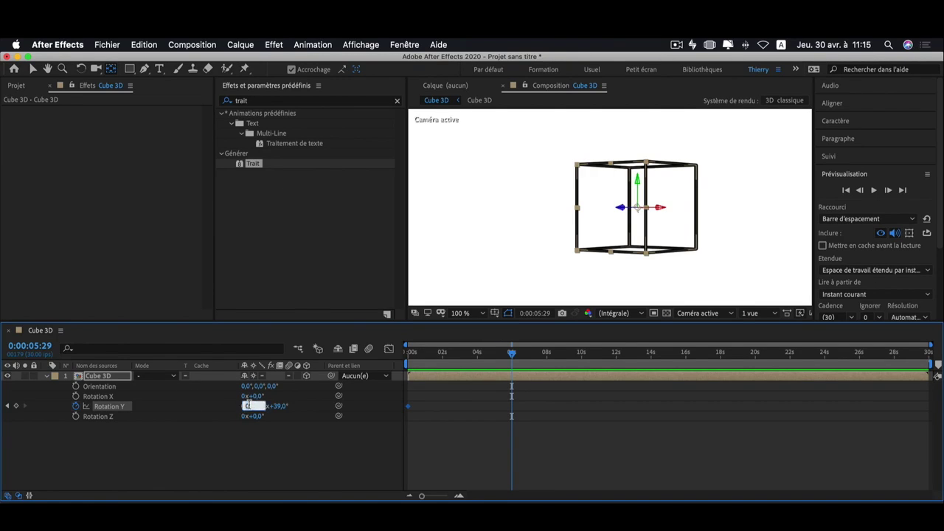
{"action": "type", "text": "1"}
{"action": "key", "text": "Return"}
Step: Shorten the work area to end at about 6 seconds and preview the cube's rotation
{"action": "left_click_drag", "start_coordinate": [513, 353], "coordinate": [375, 377]}
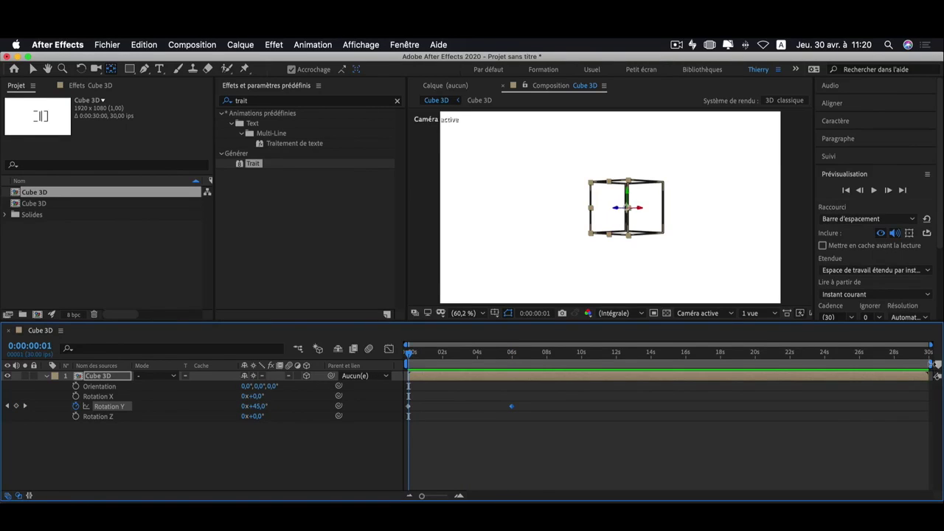
{"action": "left_click_drag", "start_coordinate": [932, 363], "coordinate": [513, 362]}
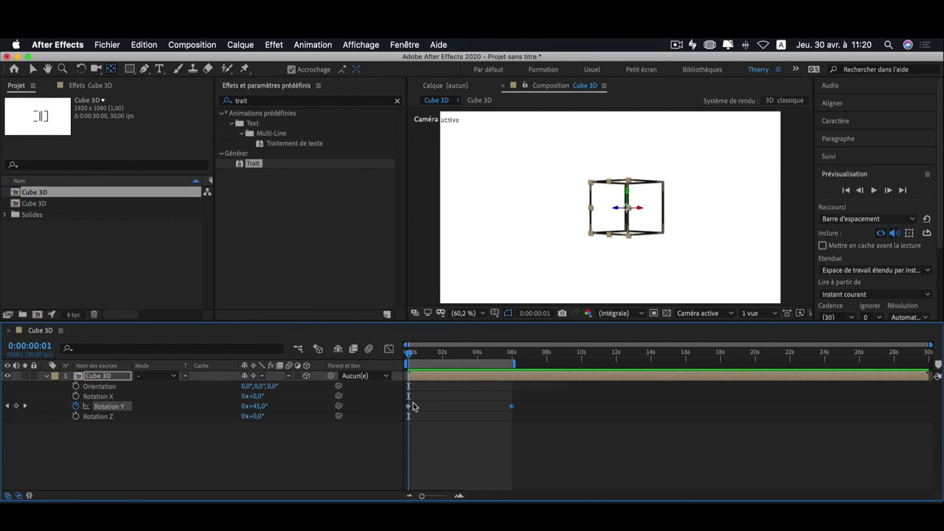
{"action": "key", "text": "space"}
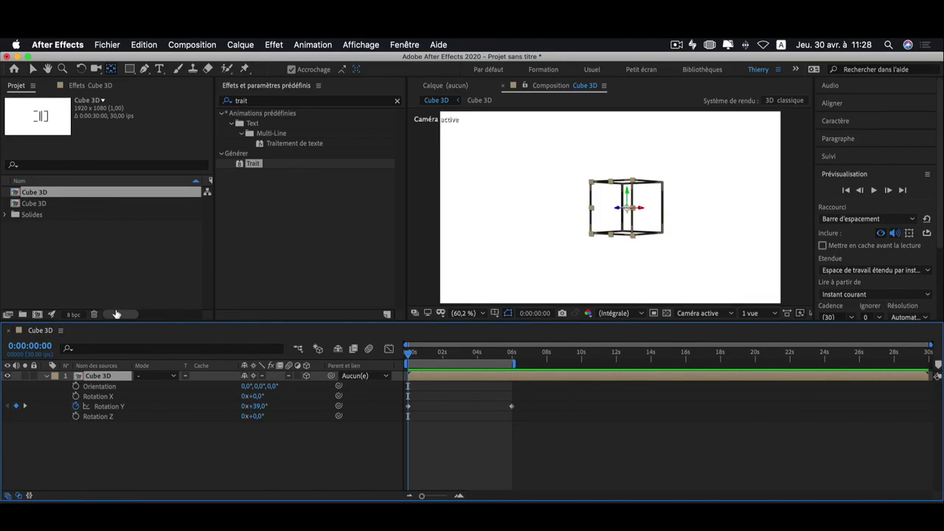
Step: Change the background colour of the main Cube 3D composition from white to dark grey (Gris foncé)
{"action": "right_click", "coordinate": [99, 192]}
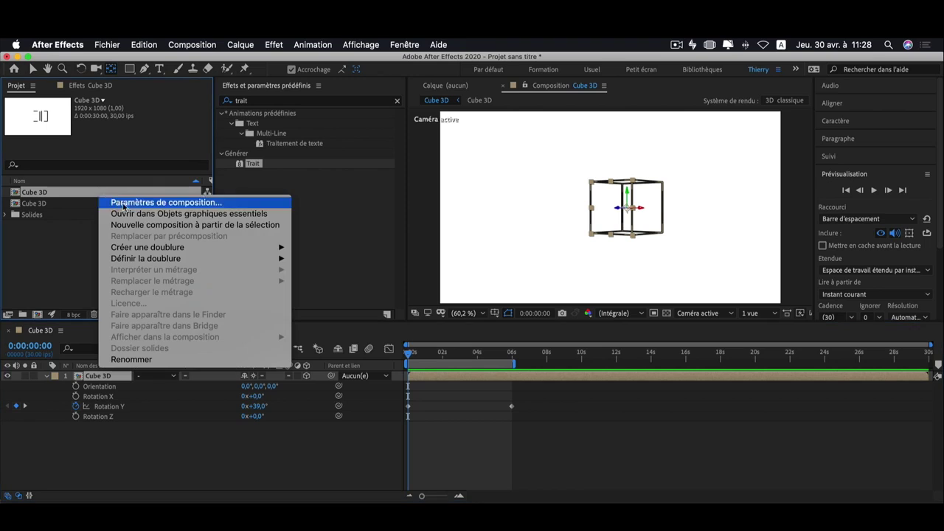
{"action": "left_click", "coordinate": [125, 204]}
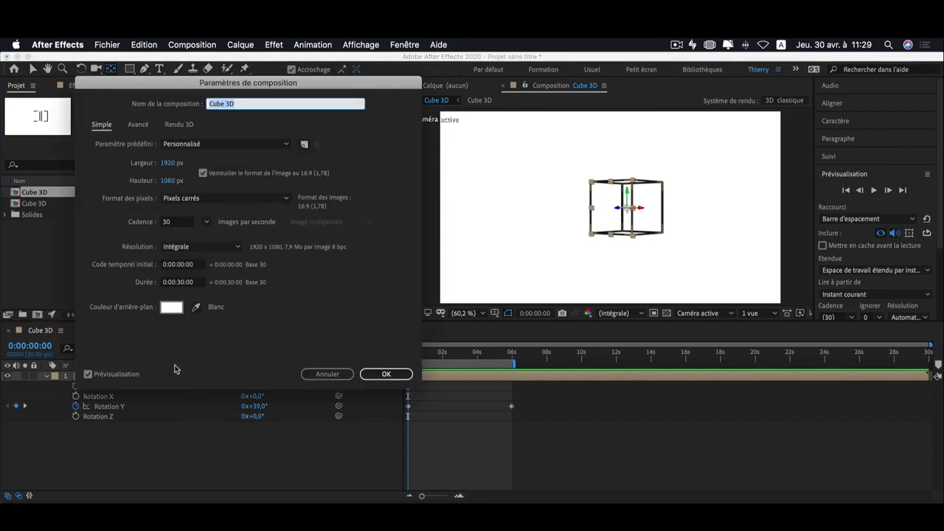
{"action": "left_click", "coordinate": [171, 307]}
{"action": "left_click_drag", "start_coordinate": [131, 255], "coordinate": [90, 249]}
{"action": "left_click", "coordinate": [387, 119]}
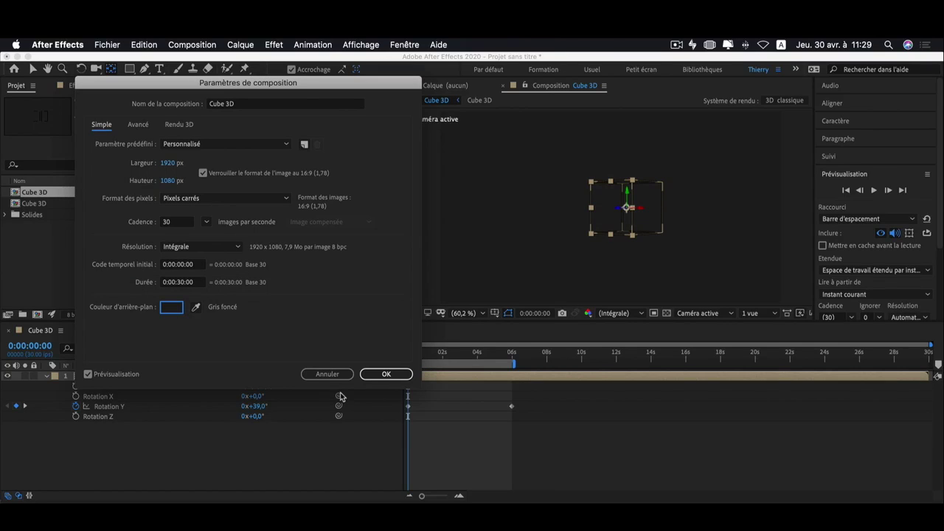
{"action": "left_click", "coordinate": [386, 374]}
Step: Open the nested Cube 3D composition and set the Trait effect colour of Cube layer 1 to 1DD660
{"action": "left_click", "coordinate": [112, 378]}
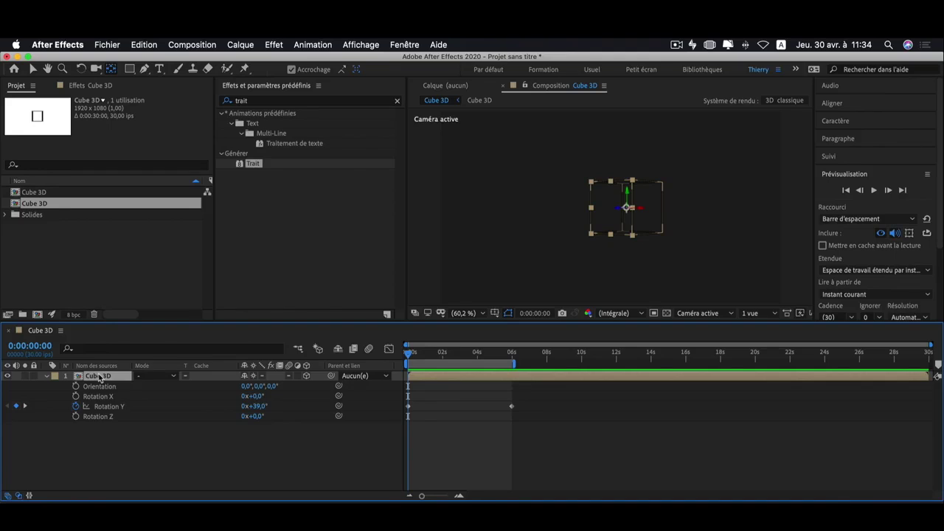
{"action": "double_click", "coordinate": [99, 378]}
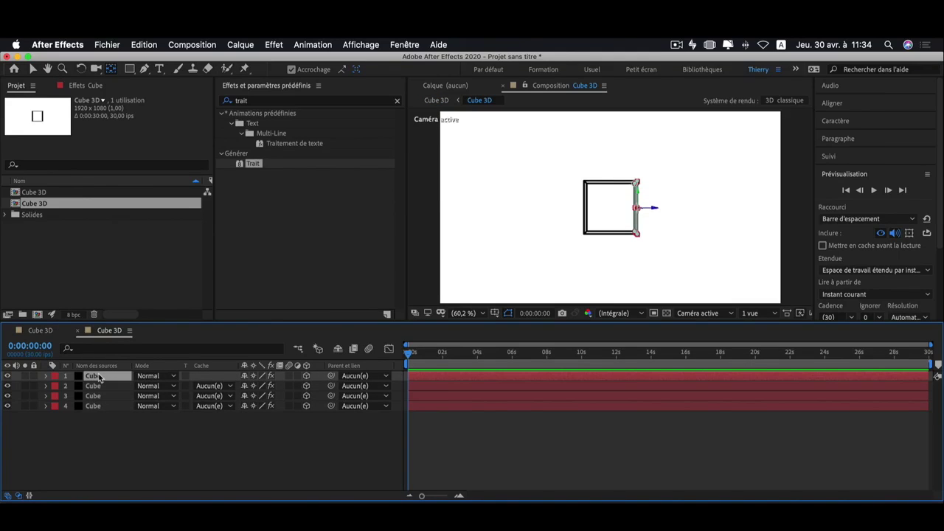
{"action": "left_click", "coordinate": [46, 376]}
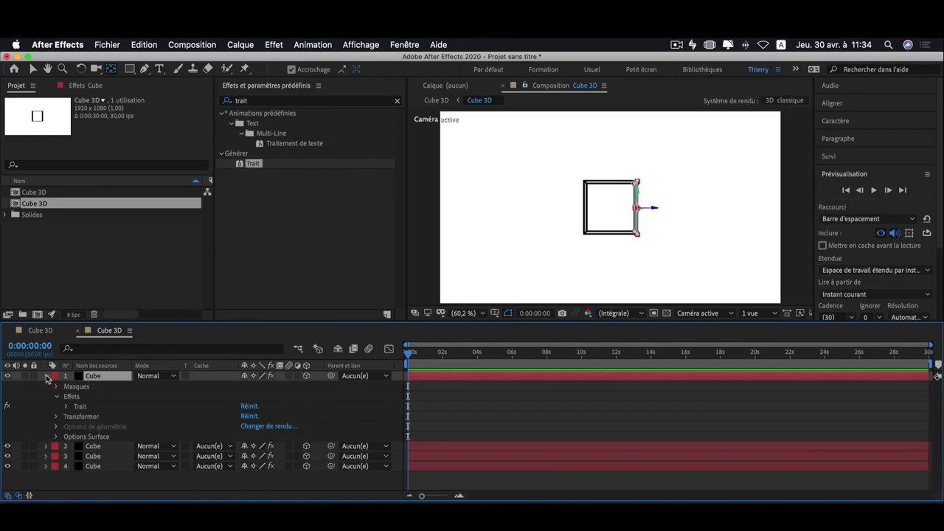
{"action": "left_click", "coordinate": [46, 376]}
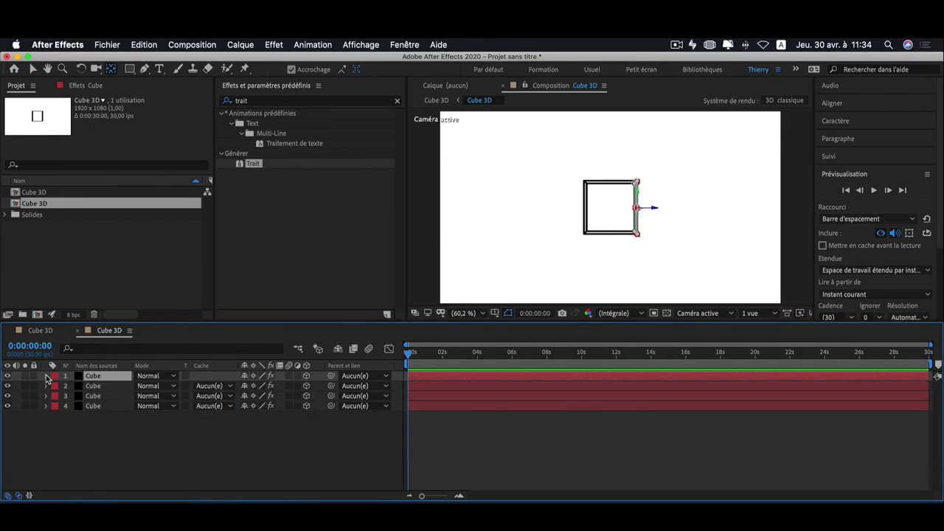
{"action": "key", "text": "e"}
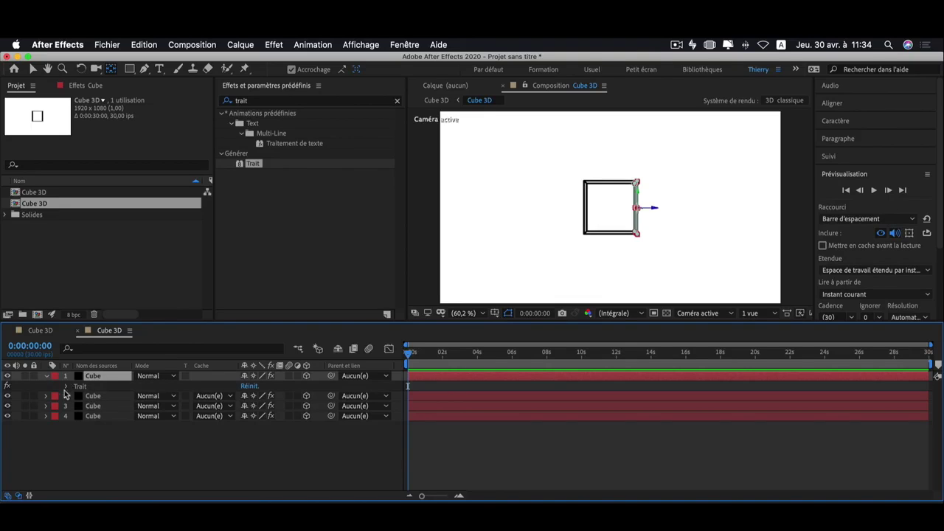
{"action": "left_click", "coordinate": [65, 387]}
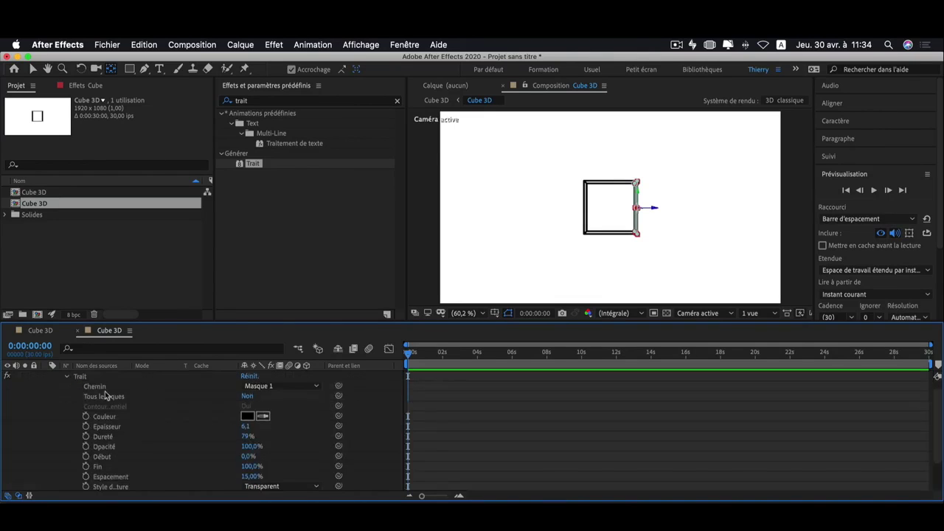
{"action": "left_click", "coordinate": [248, 417]}
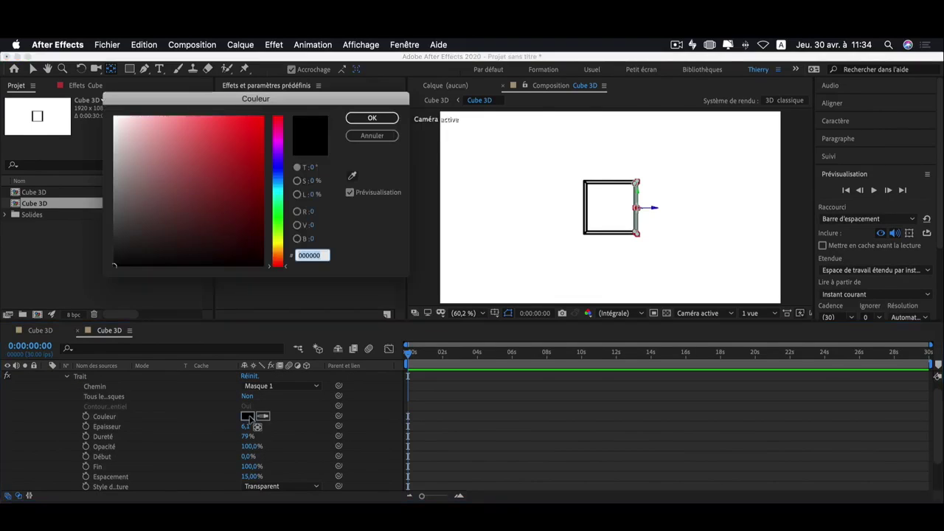
{"action": "left_click", "coordinate": [278, 219]}
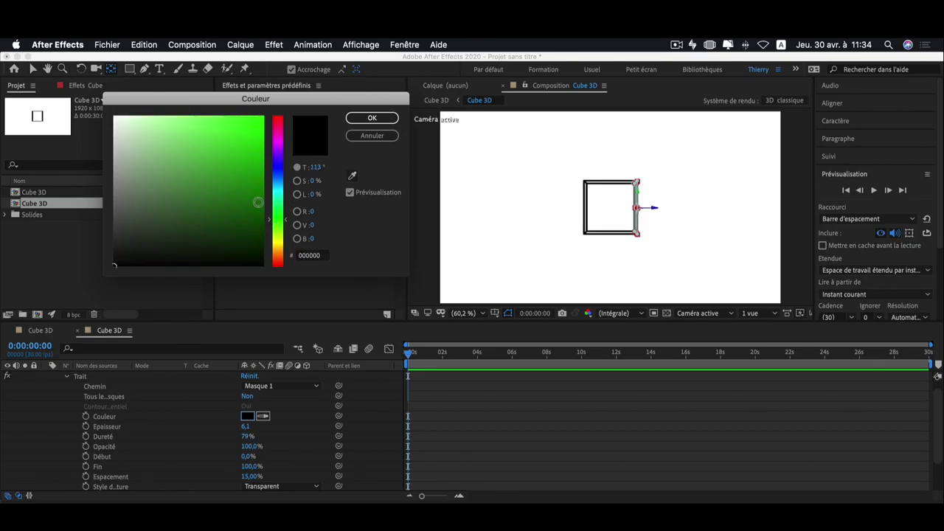
{"action": "left_click", "coordinate": [227, 154]}
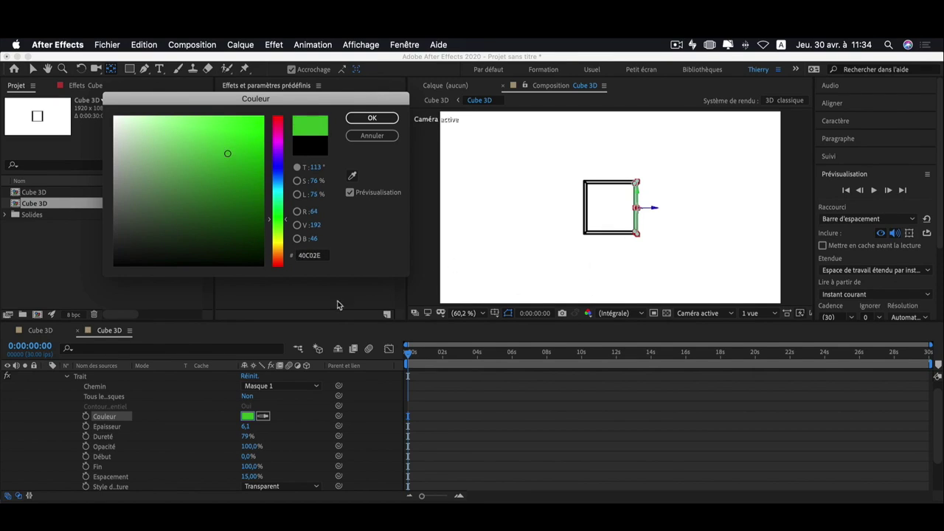
{"action": "left_click", "coordinate": [325, 257]}
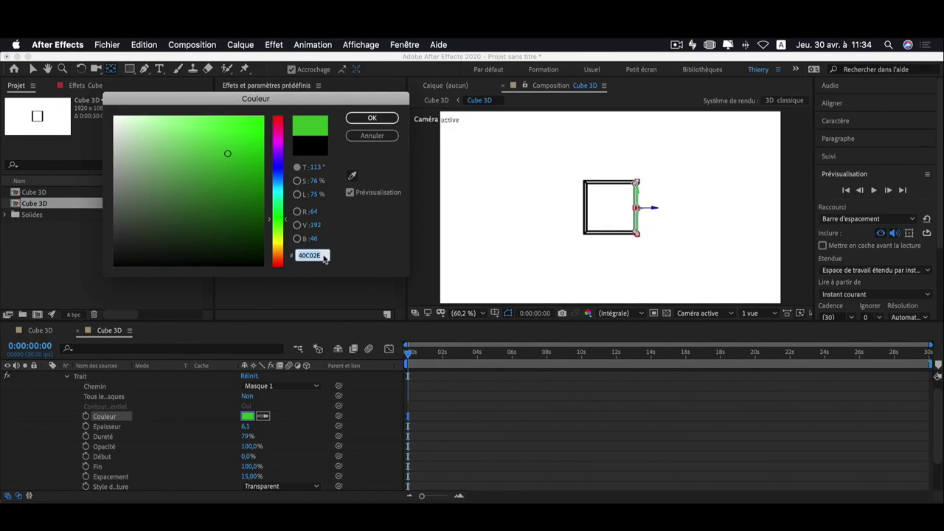
{"action": "type", "text": "1DD660"}
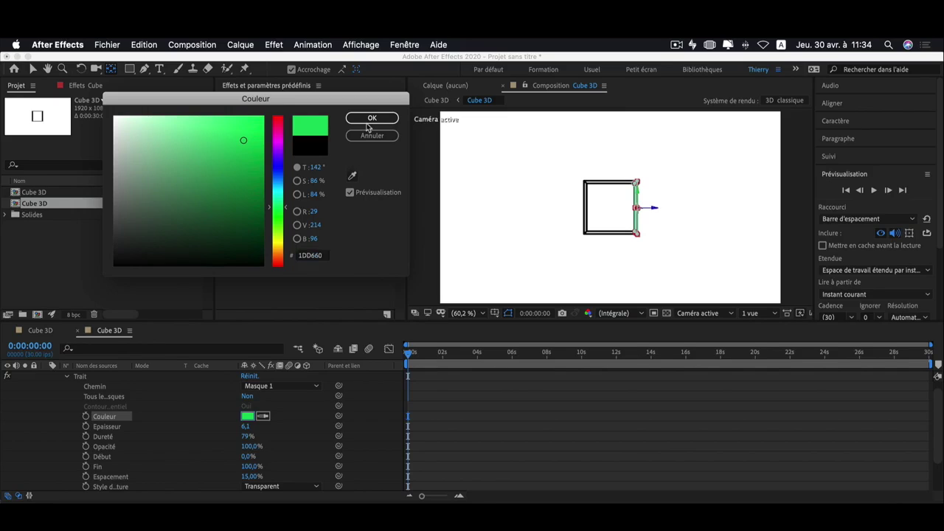
{"action": "left_click", "coordinate": [365, 122]}
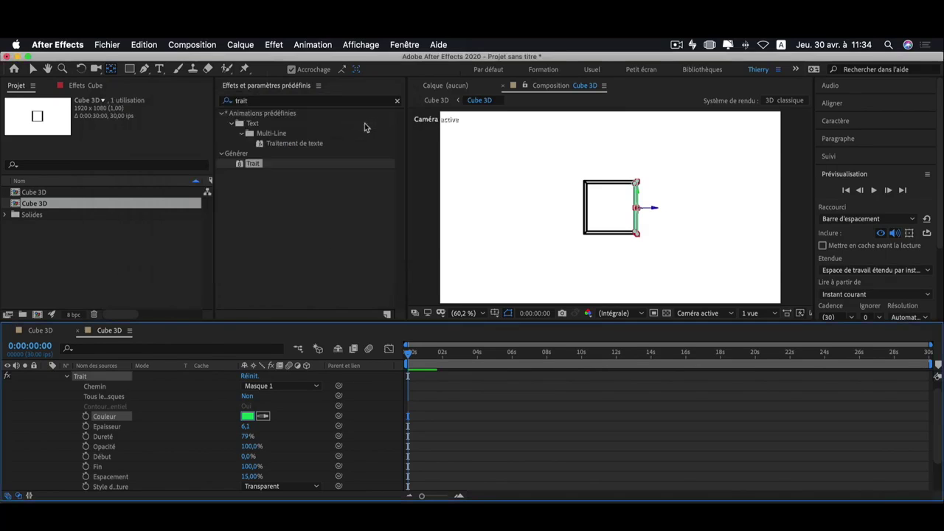
{"action": "left_click", "coordinate": [68, 377]}
Step: Show the effects of Cube layers 2 to 4 and set layer 2's Trait colour to 1DD660
{"action": "left_click", "coordinate": [92, 396]}
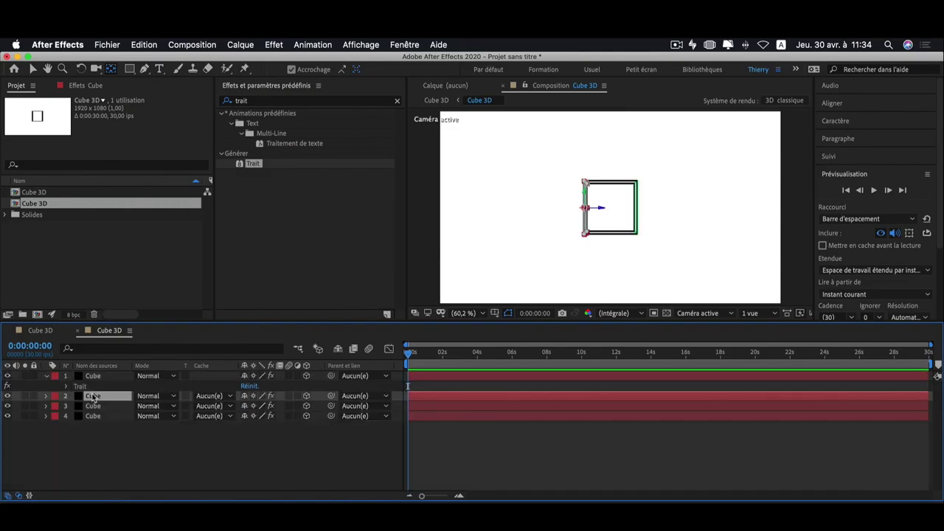
{"action": "left_click", "coordinate": [93, 417], "text": "shift"}
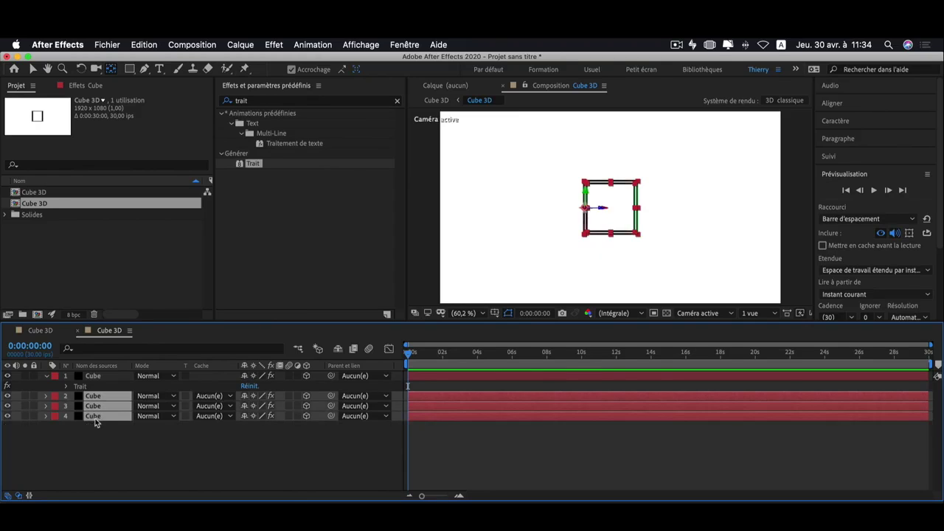
{"action": "key", "text": "super+v"}
{"action": "left_click", "coordinate": [66, 406]}
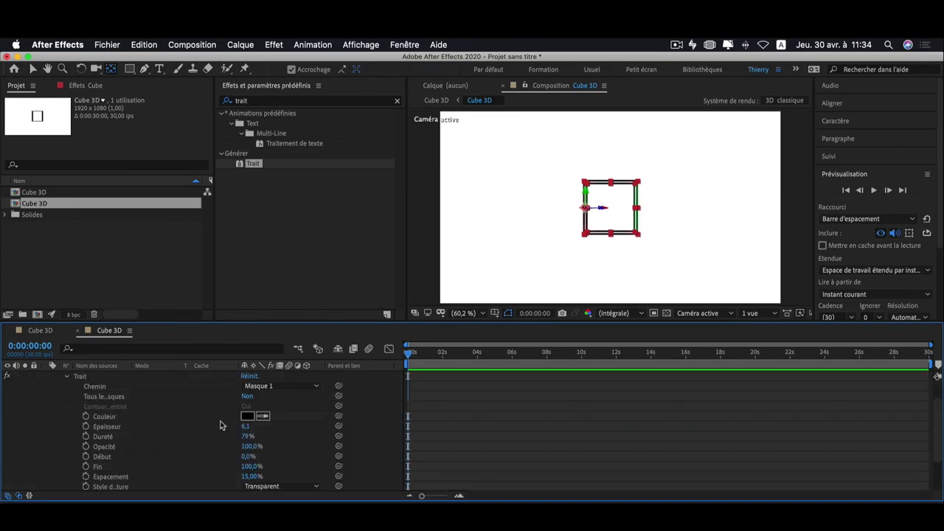
{"action": "left_click", "coordinate": [249, 417]}
{"action": "key", "text": "super+v"}
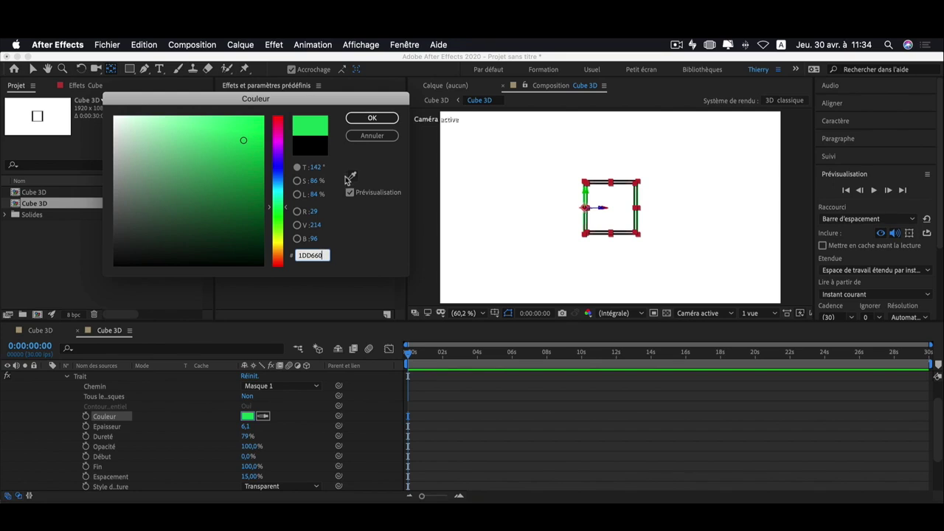
{"action": "left_click", "coordinate": [357, 116]}
{"action": "left_click", "coordinate": [66, 376]}
Step: Set the Trait effect colour of Cube layer 3 to the same green, 1DD660
{"action": "left_click", "coordinate": [67, 427]}
{"action": "left_click", "coordinate": [249, 416]}
{"action": "key", "text": "super+v"}
{"action": "left_click", "coordinate": [357, 115]}
{"action": "left_click", "coordinate": [67, 376]}
Step: Set the Trait effect colour of Cube layer 4 to 1DD660 and collapse the layers' properties
{"action": "left_click", "coordinate": [45, 405]}
{"action": "left_click", "coordinate": [46, 396]}
{"action": "left_click", "coordinate": [45, 406]}
{"action": "scroll", "coordinate": [121, 456], "scroll_direction": "down", "scroll_amount": 10}
{"action": "left_click", "coordinate": [66, 456]}
{"action": "left_click", "coordinate": [249, 396]}
{"action": "key", "text": "super+v"}
{"action": "left_click", "coordinate": [357, 116]}
{"action": "left_click", "coordinate": [46, 386]}
{"action": "left_click", "coordinate": [173, 446]}
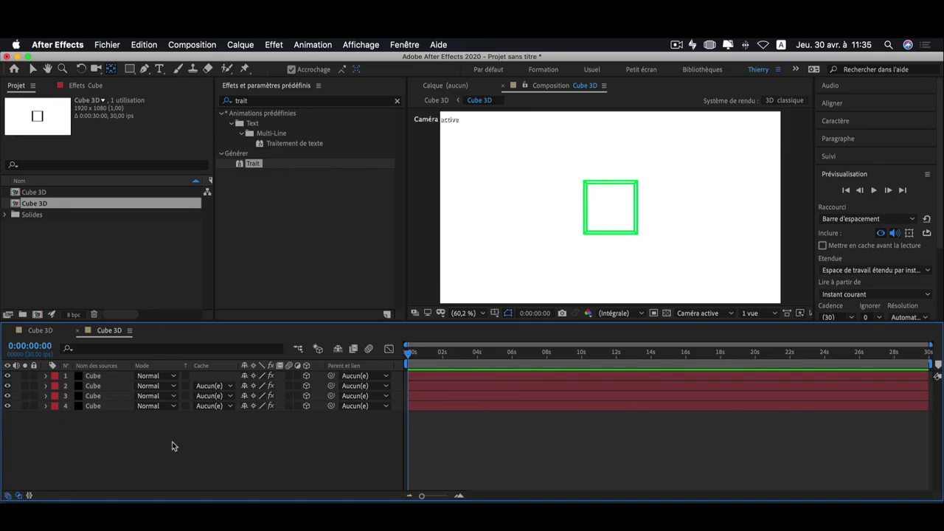
Step: Return to the main Cube 3D composition and preview the green cube's rotation
{"action": "left_click", "coordinate": [33, 331]}
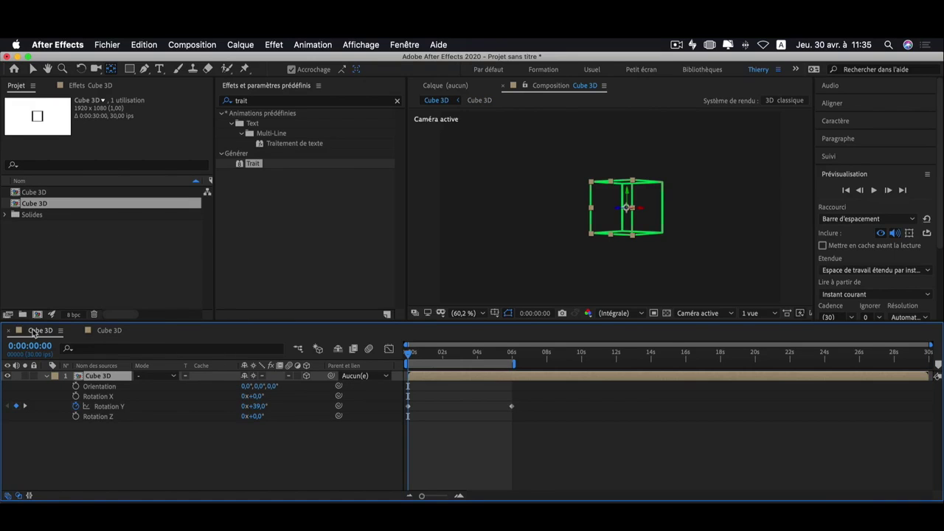
{"action": "key", "text": "space"}
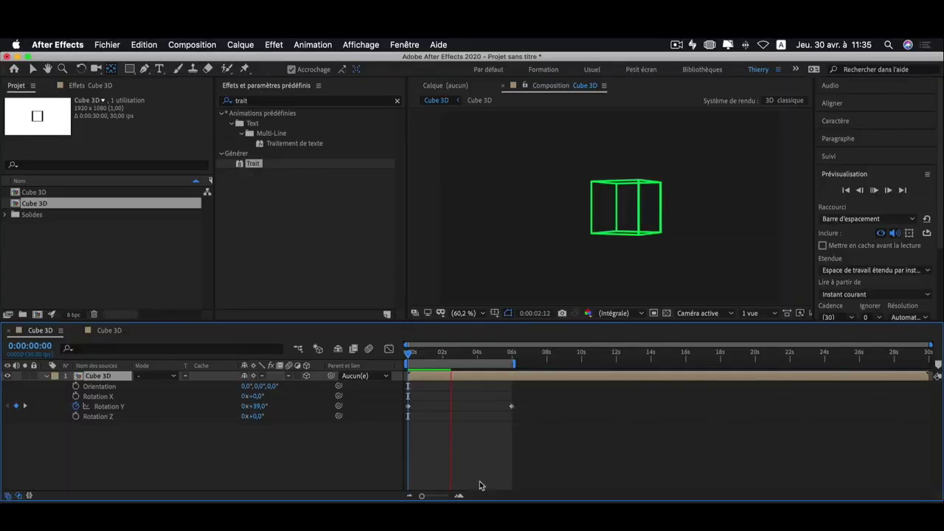
{"action": "key", "text": "space"}
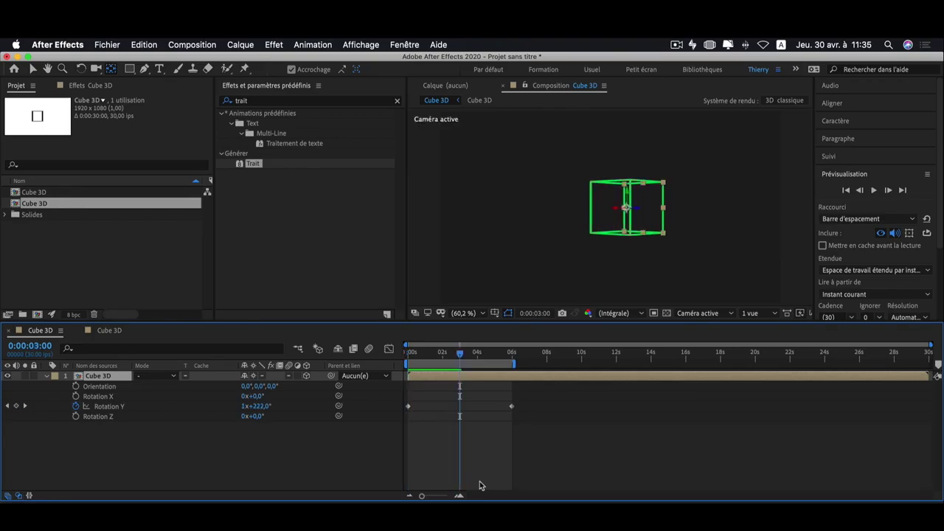
Step: Move the last Rotation Y keyframe and the work area's end to about 4 seconds, and preview the rotation from the start
{"action": "left_click_drag", "start_coordinate": [512, 406], "coordinate": [476, 406]}
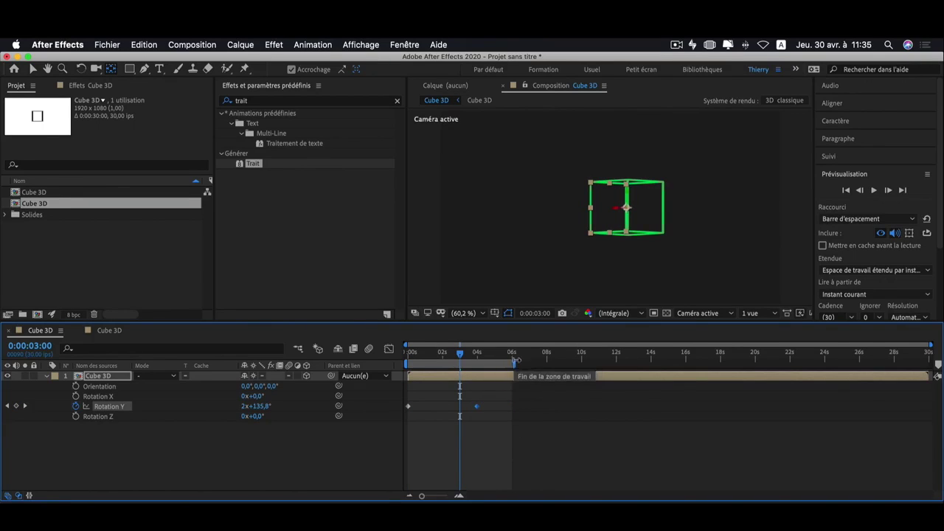
{"action": "left_click_drag", "start_coordinate": [519, 364], "coordinate": [481, 361]}
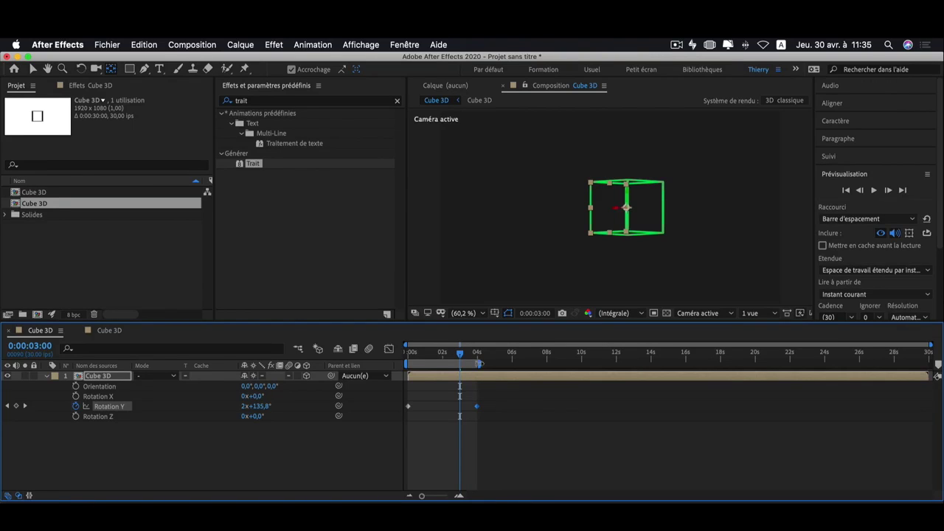
{"action": "left_click_drag", "start_coordinate": [459, 356], "coordinate": [393, 350]}
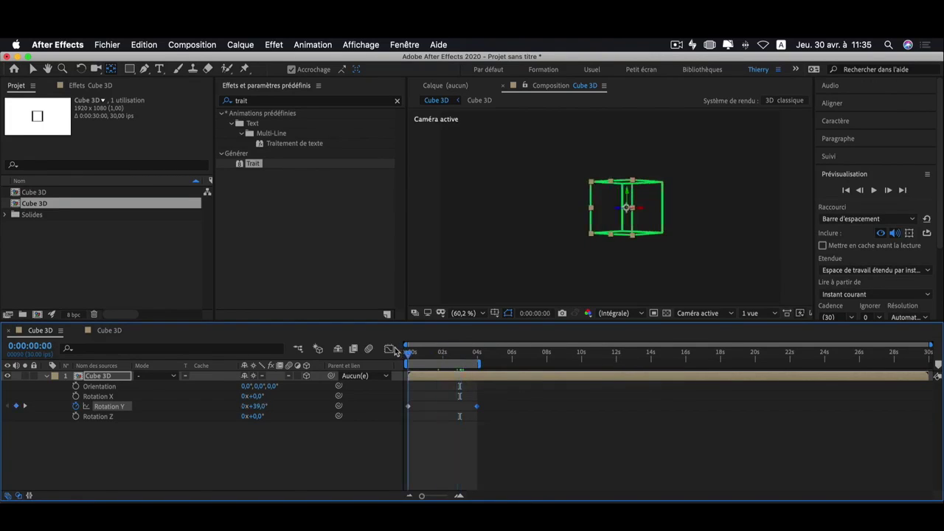
{"action": "key", "text": "space"}
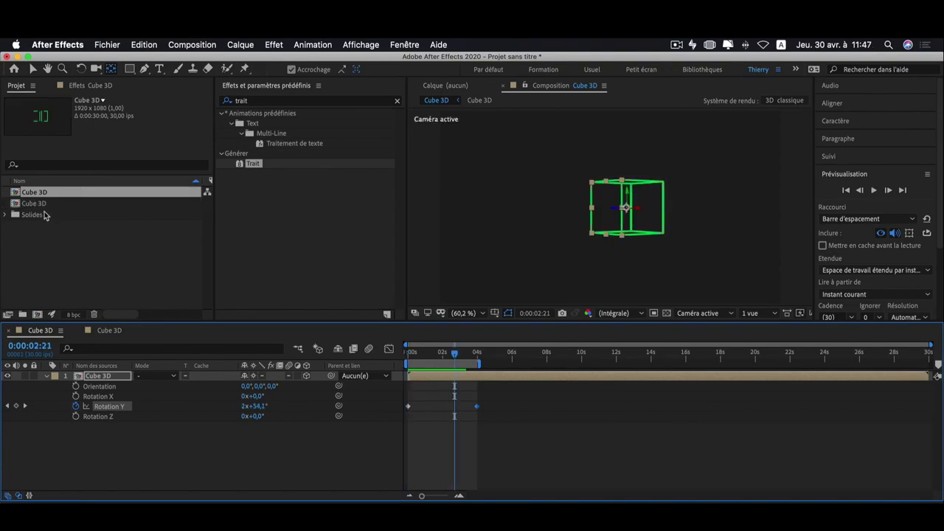
Step: Rename the nested Cube 3D composition as Cube, and open it and the main Cube 3D composition in turn to check them
{"action": "left_click", "coordinate": [43, 204]}
{"action": "key", "text": "Return"}
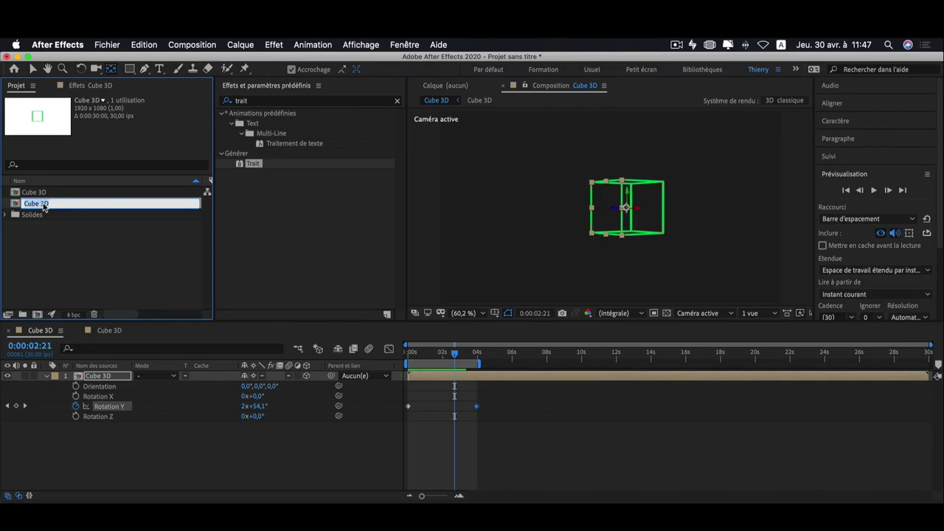
{"action": "type", "text": "Cube"}
{"action": "key", "text": "Return"}
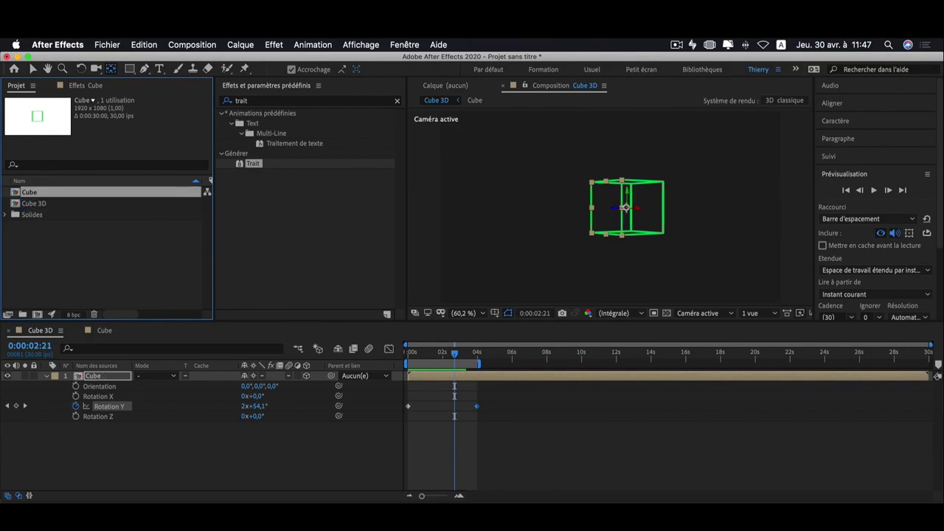
{"action": "double_click", "coordinate": [35, 192]}
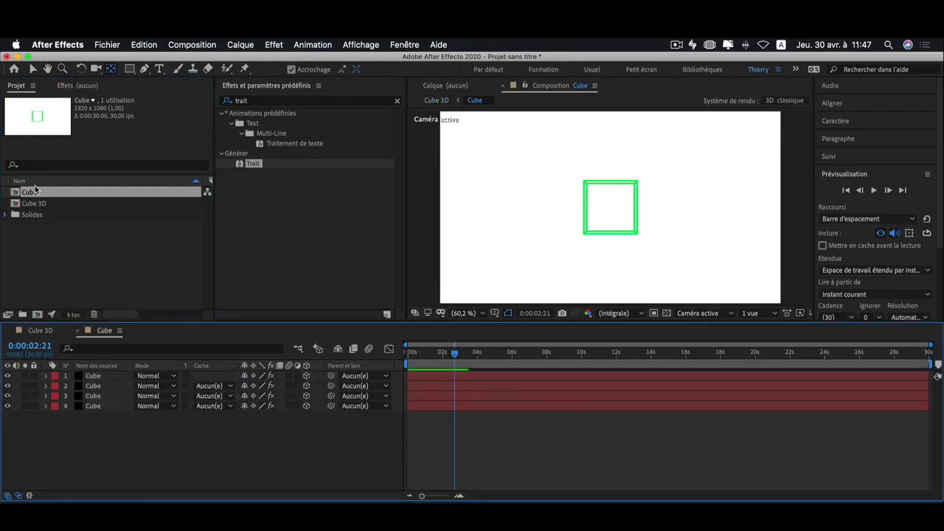
{"action": "double_click", "coordinate": [35, 204]}
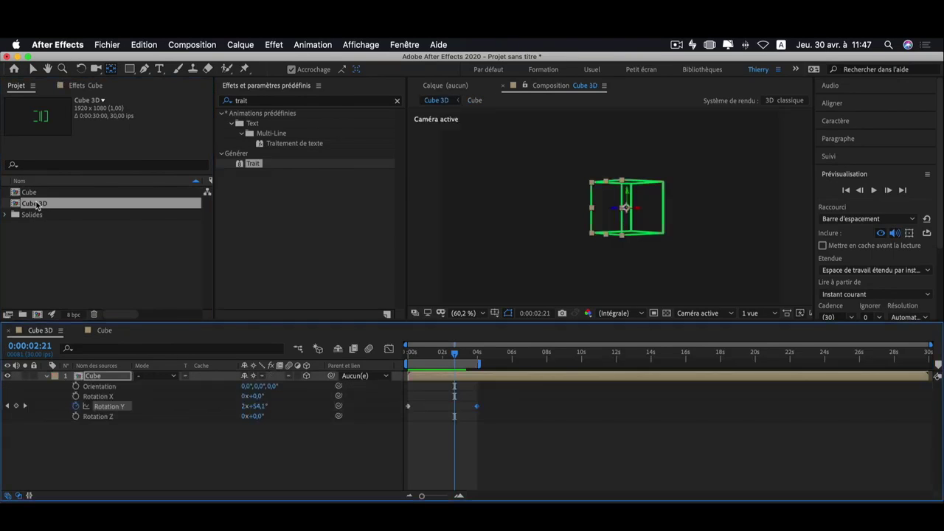